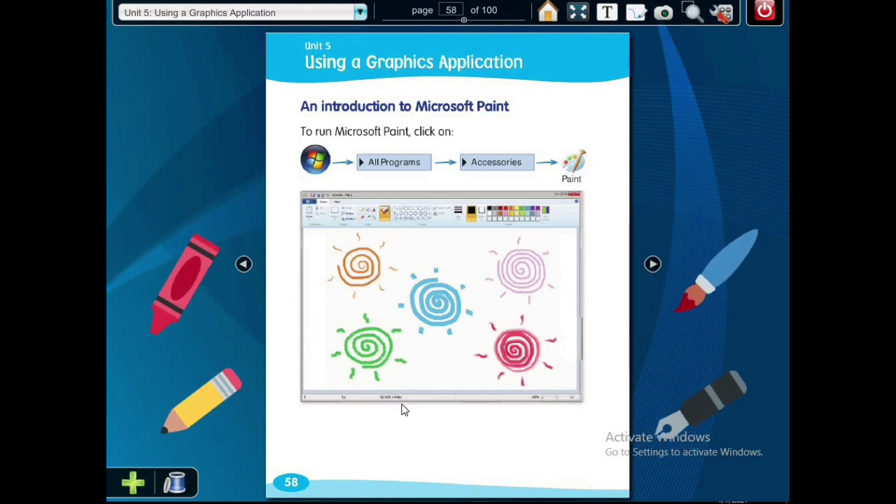
- Page through the iBook ICT Paint unit from page 58 to page 61
left_click(651, 270)
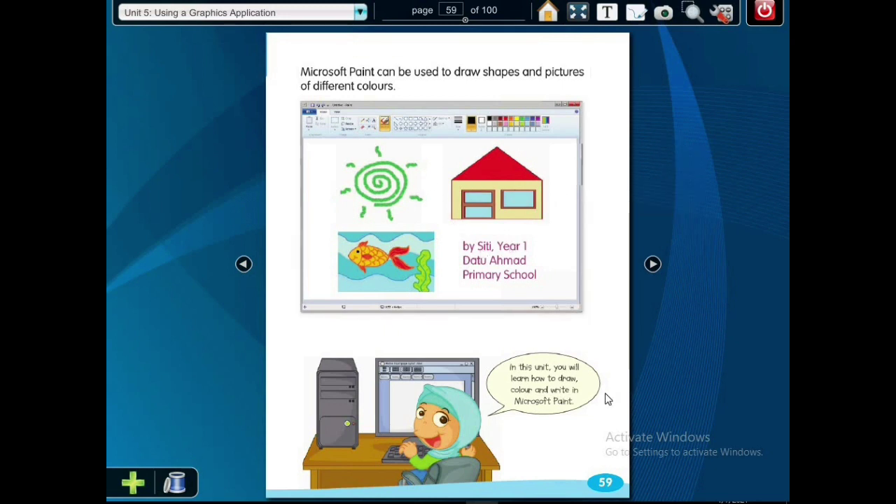
left_click(653, 263)
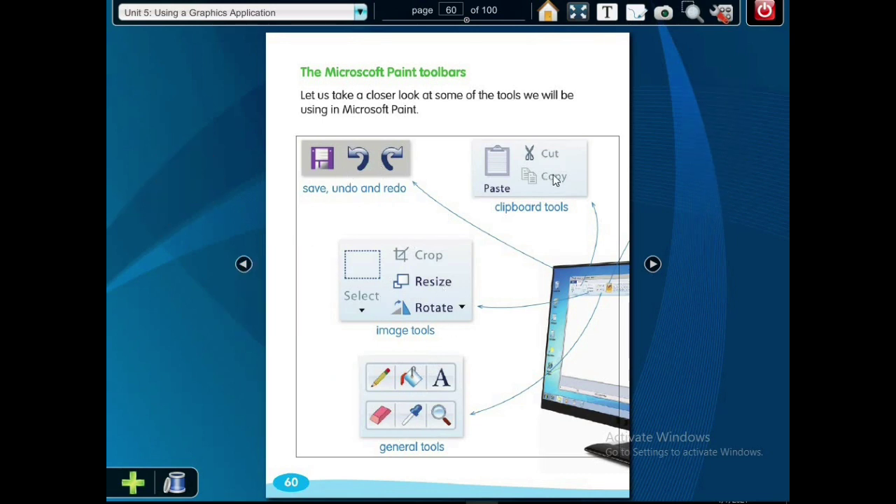
left_click(652, 266)
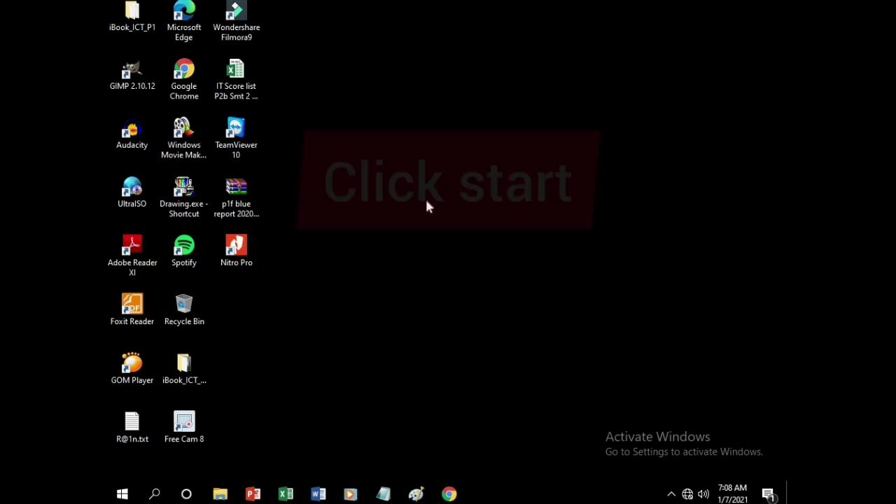
- Scroll the Start menu app list down and back up to locate Paint under Most used
left_click(123, 494)
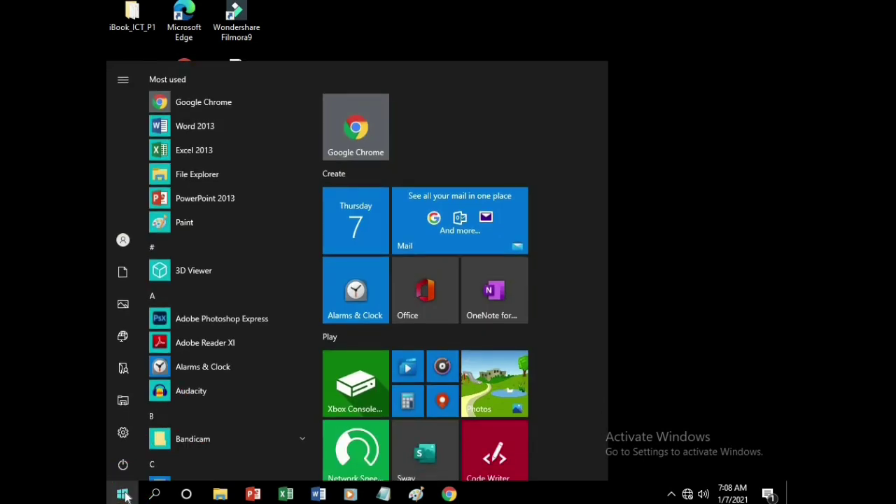
scroll(231, 336, "down", 1)
scroll(230, 336, "down", 1)
scroll(231, 336, "down", 2)
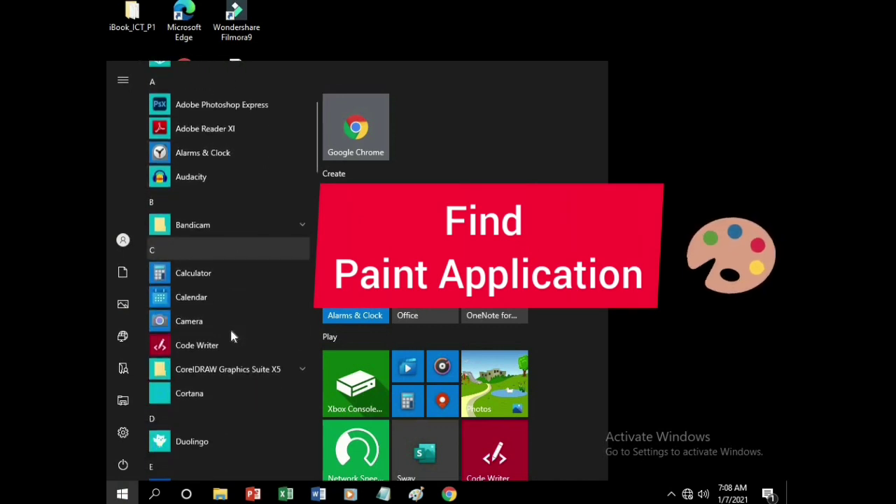
scroll(231, 337, "down", 1)
scroll(231, 337, "down", 1)
scroll(231, 336, "down", 1)
scroll(231, 337, "down", 1)
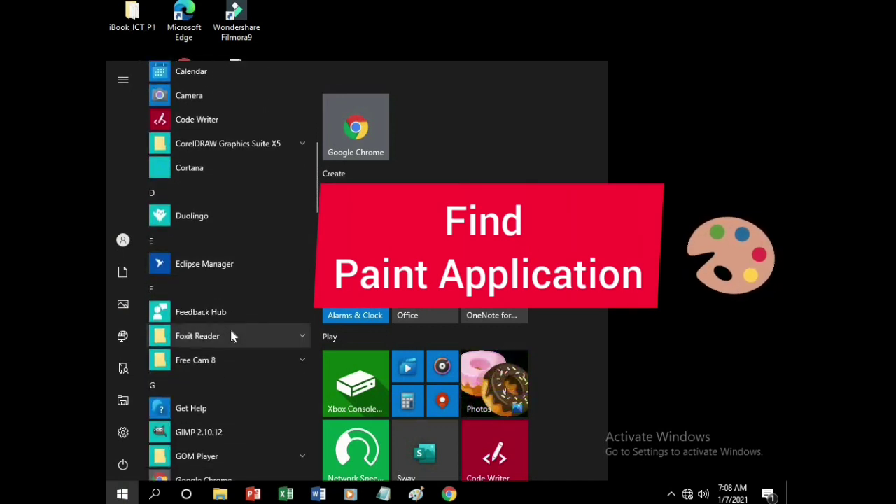
scroll(231, 336, "up", 8)
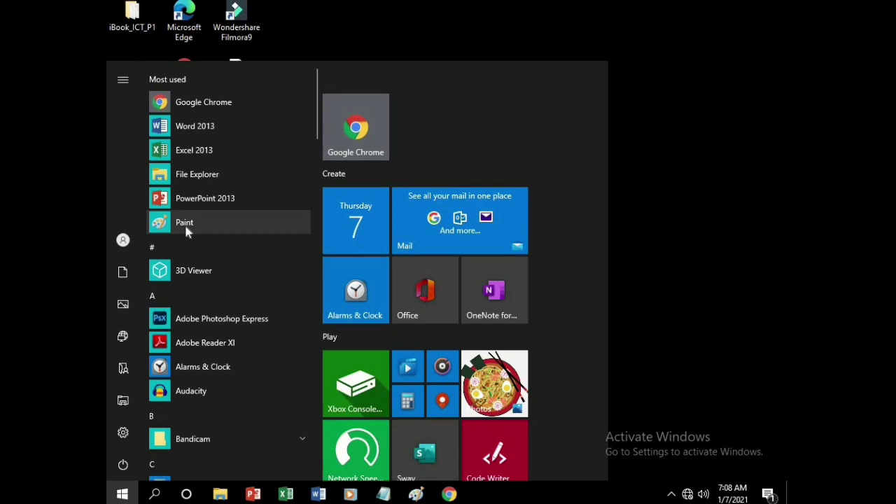
- Launch Paint from the Start menu and maximize its window
left_click(186, 224)
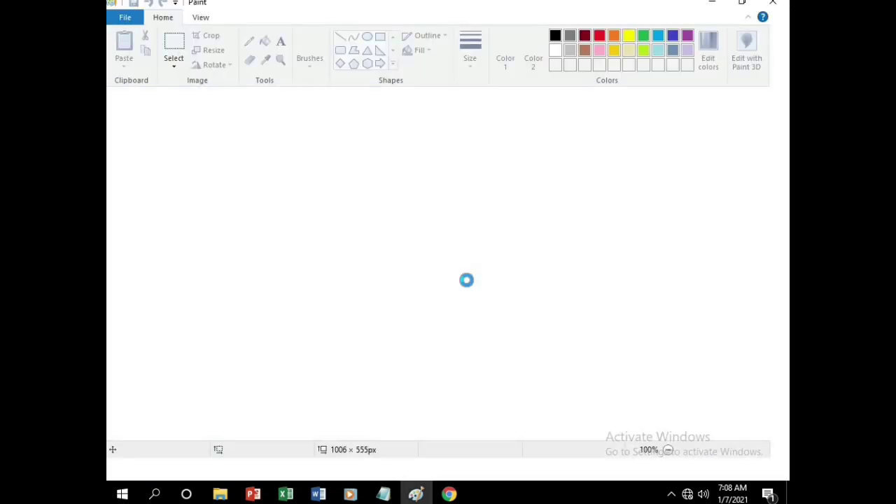
left_click(748, 14)
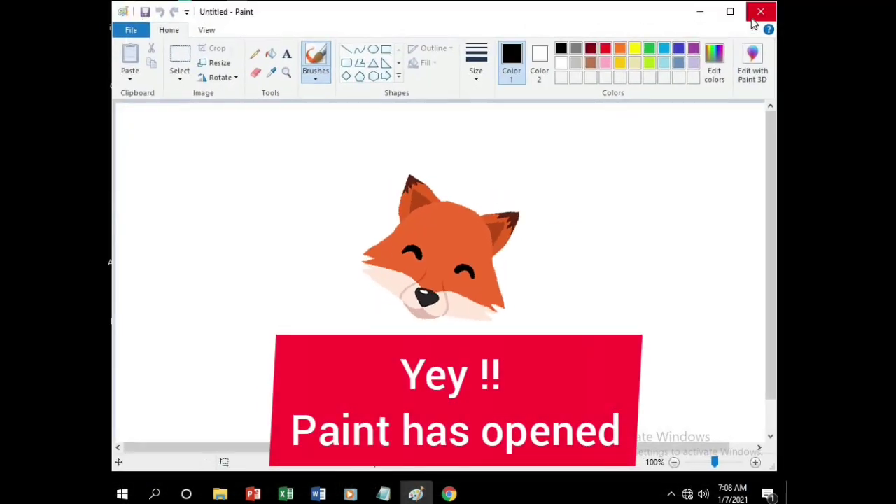
left_click(727, 14)
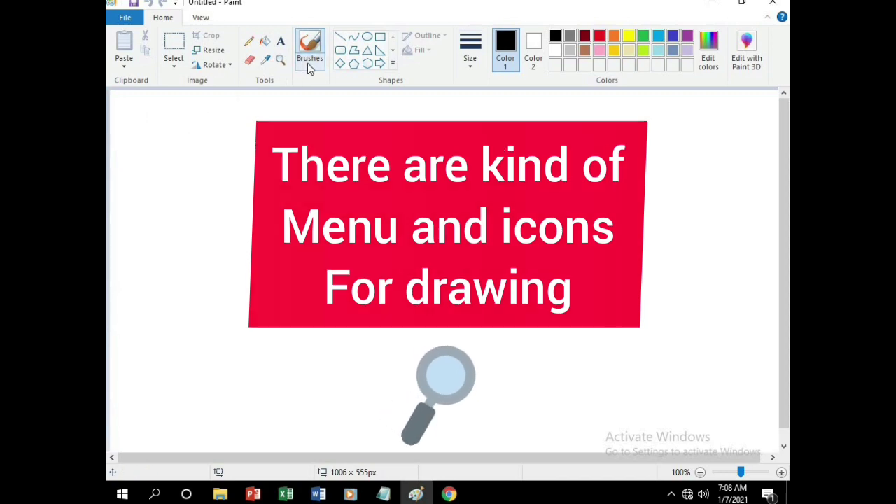
- Preview the Brushes list, the full Shapes gallery and the Edit colors dialog
left_click(307, 63)
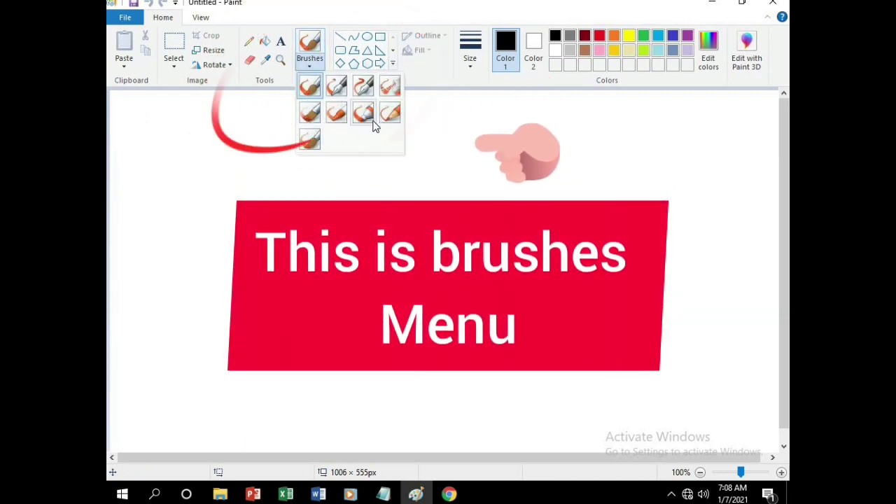
left_click(396, 65)
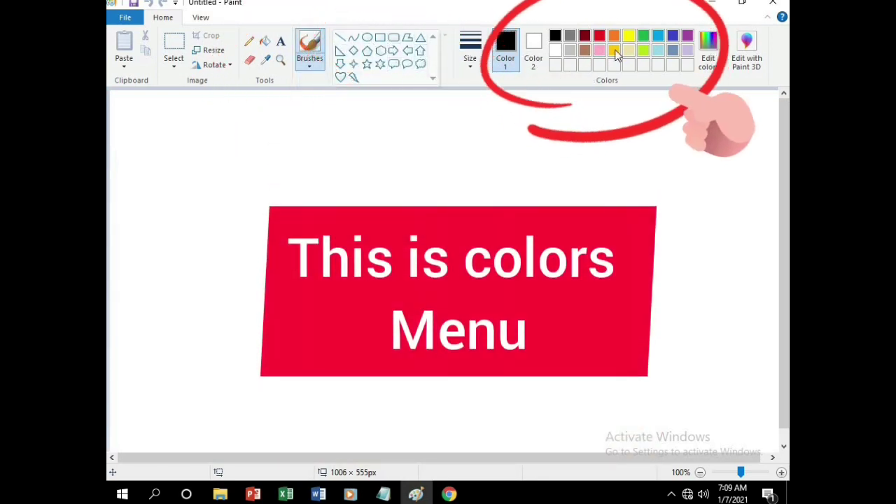
left_click(708, 60)
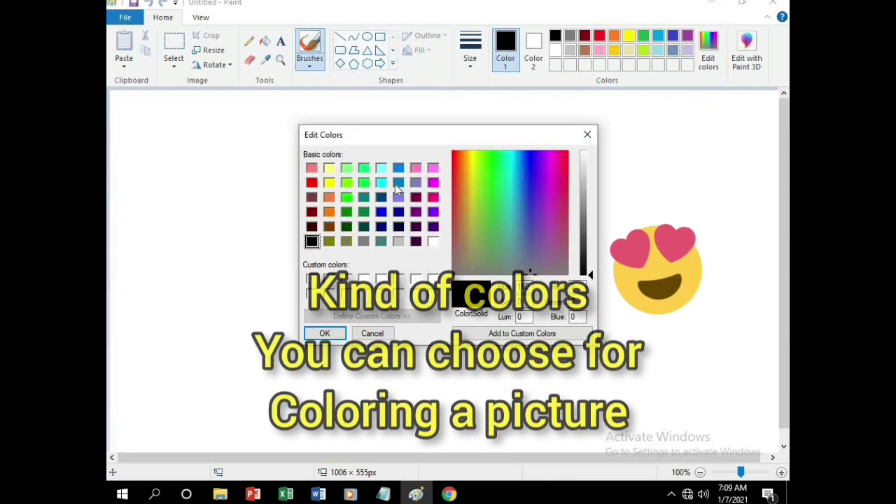
left_click(587, 134)
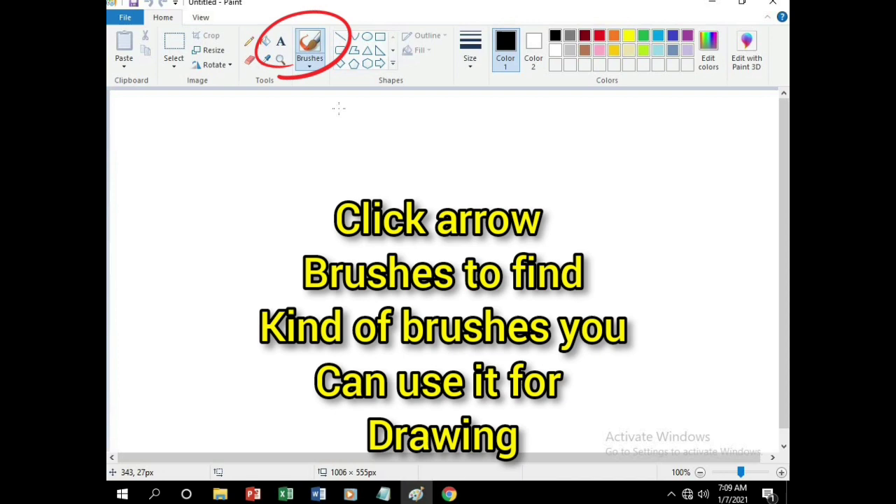
left_click(309, 65)
- Draw a thin black wave near the top with the basic brush
left_click(309, 86)
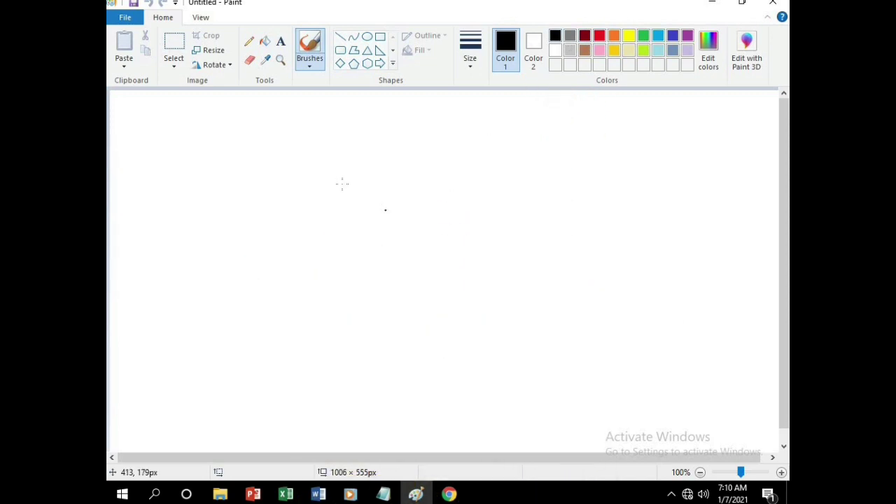
left_click_drag(238, 170, 290, 169)
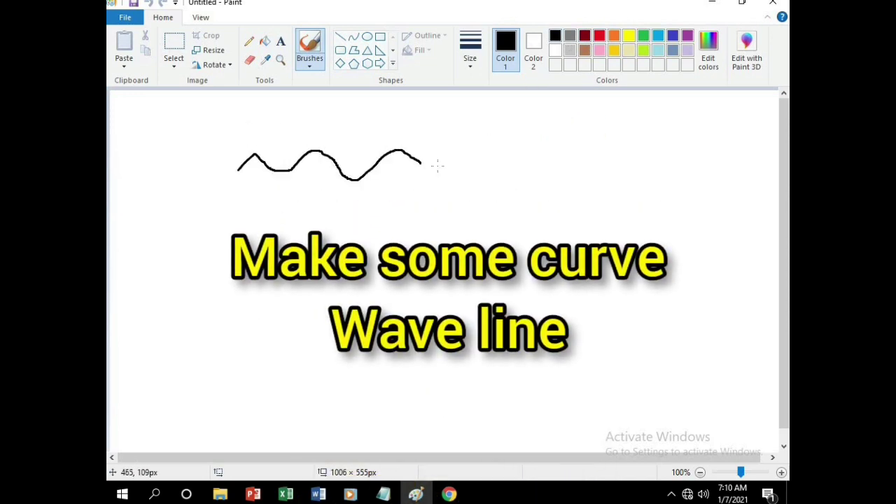
left_click_drag(508, 160, 521, 158)
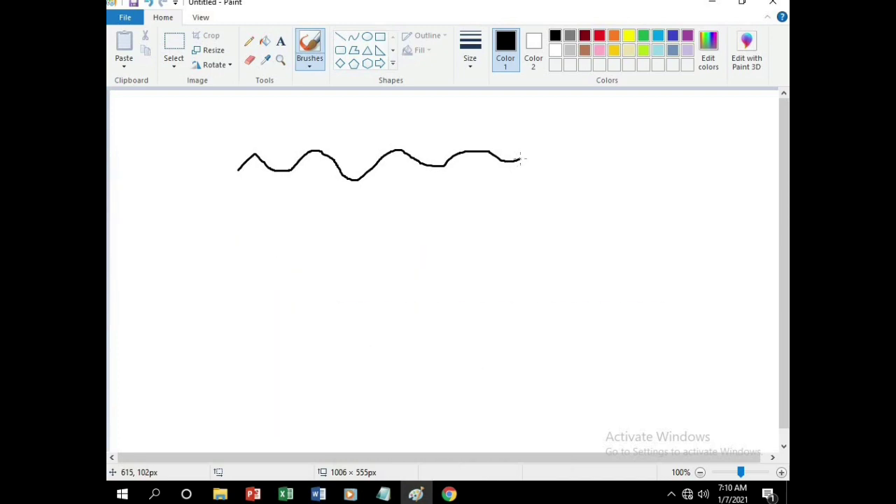
- Draw a red wave below it with Calligraphy brush 1
left_click(314, 69)
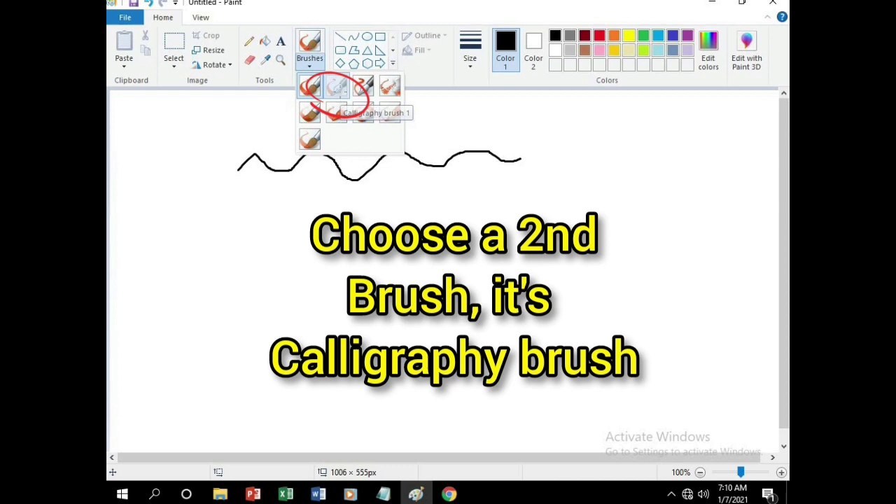
left_click(337, 86)
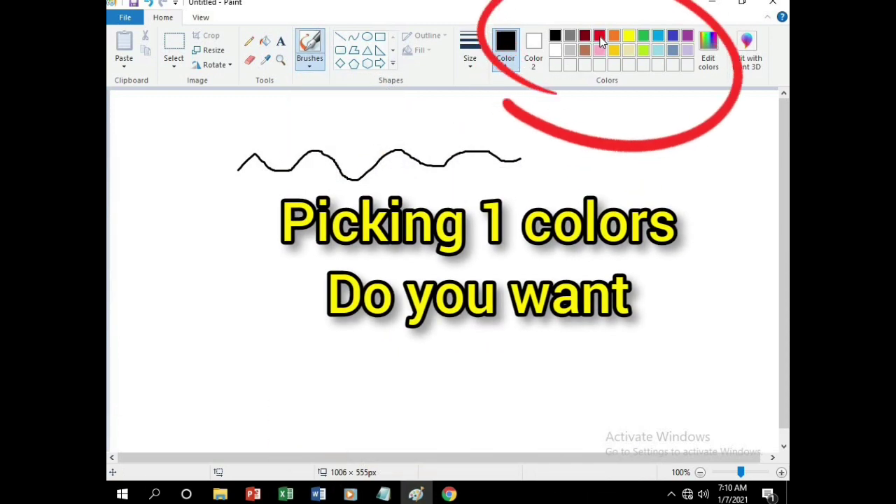
left_click(598, 38)
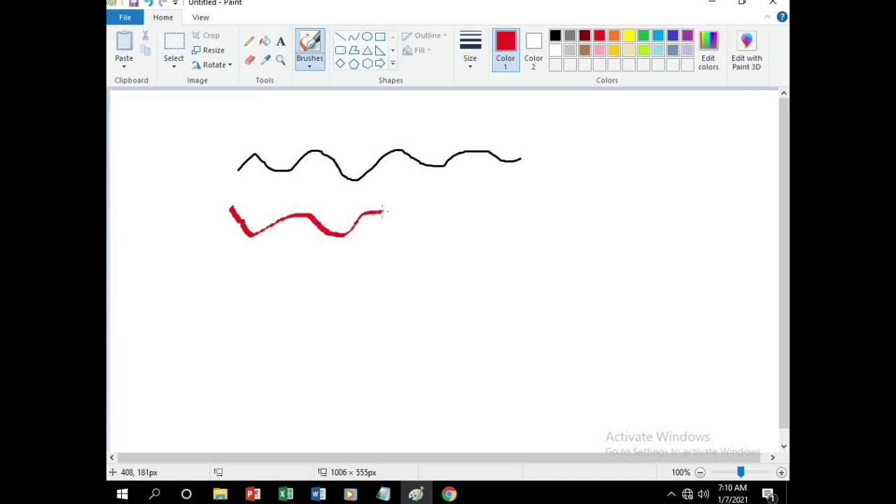
left_click_drag(384, 210, 516, 237)
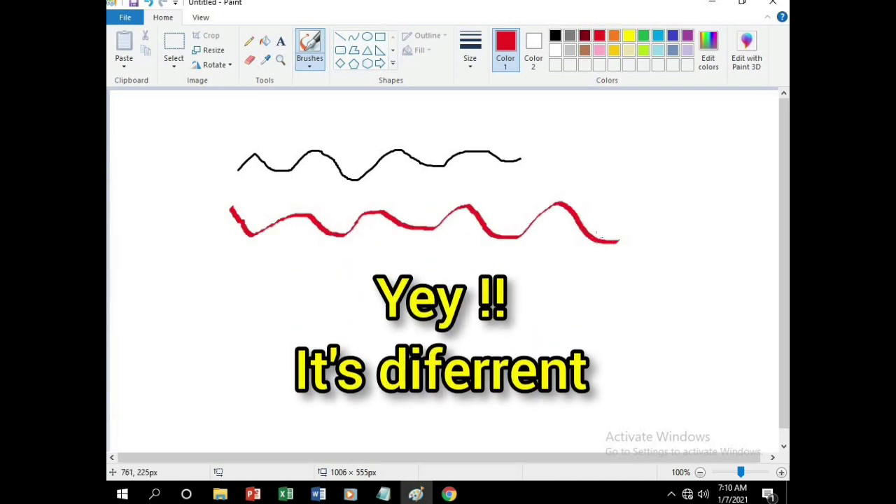
- Draw a speckled green airbrush wave across the canvas below the red one
left_click(313, 67)
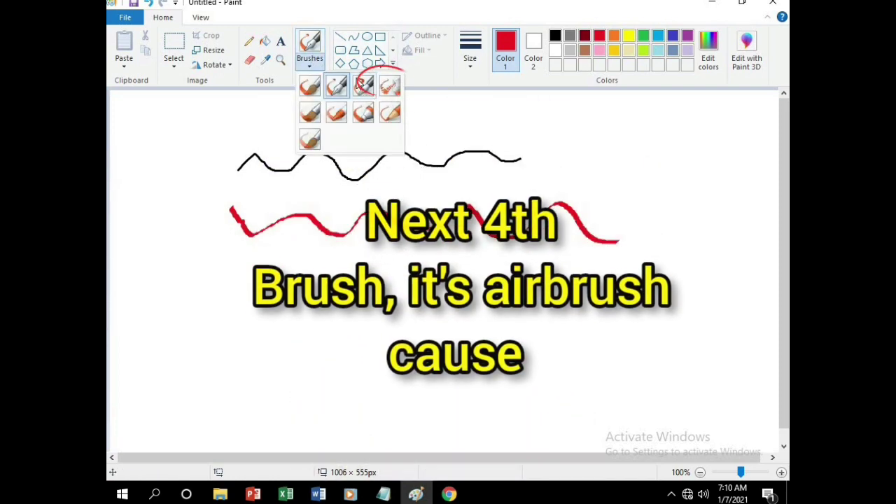
left_click(390, 86)
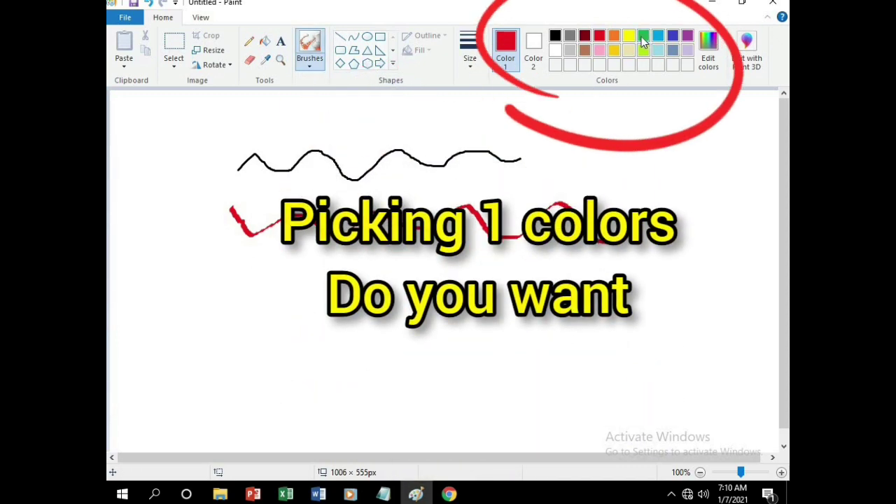
left_click(642, 36)
left_click_drag(237, 261, 250, 296)
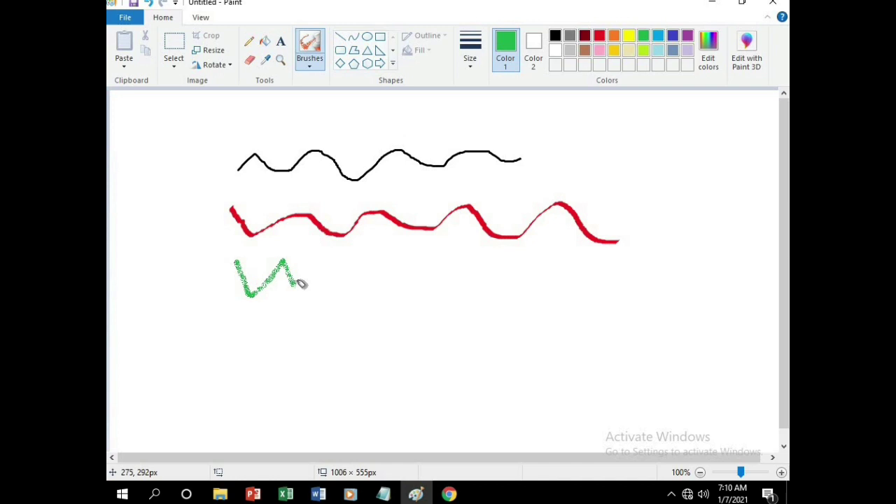
mouse_move(301, 283)
left_mouse_down()
mouse_move(352, 258)
mouse_move(506, 268)
mouse_move(586, 260)
mouse_move(669, 293)
left_mouse_up()
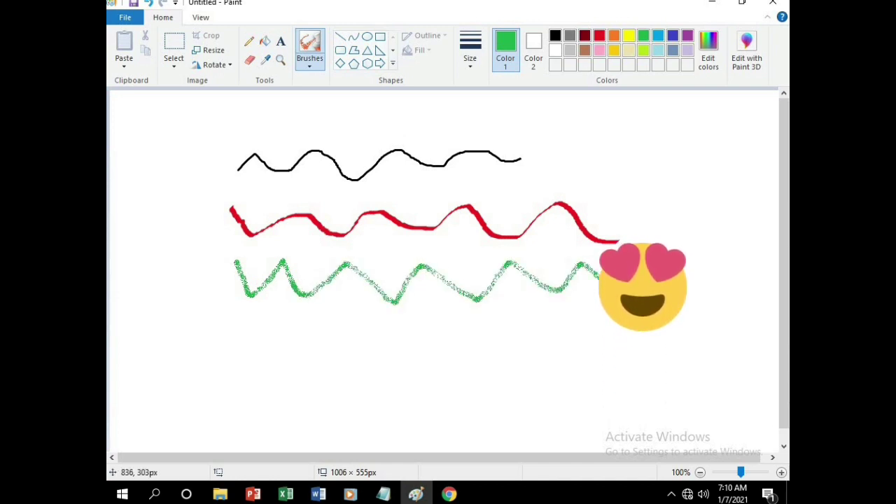
- Paint a pink oil-brush wave below the green one
left_click(318, 65)
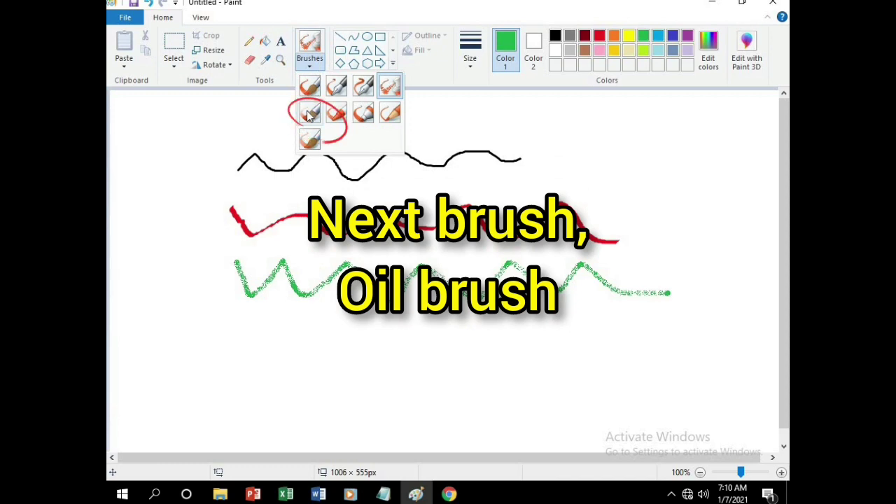
left_click(308, 116)
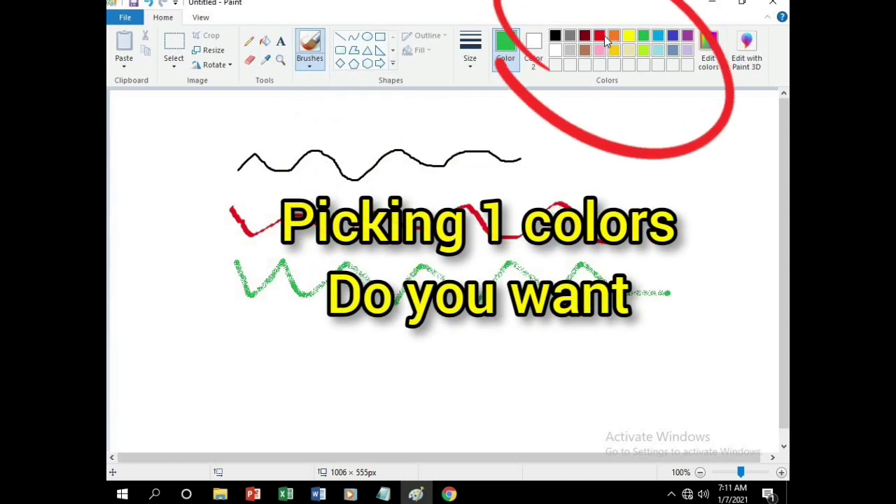
left_click(599, 52)
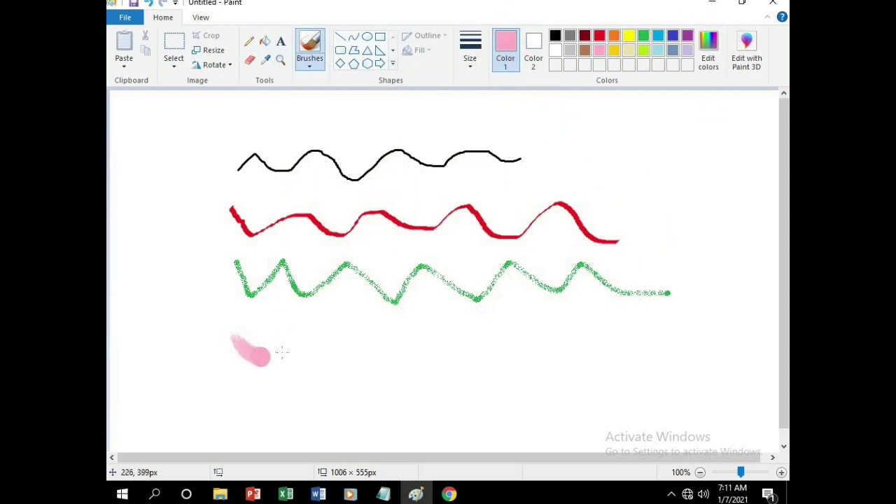
left_click_drag(354, 353, 639, 339)
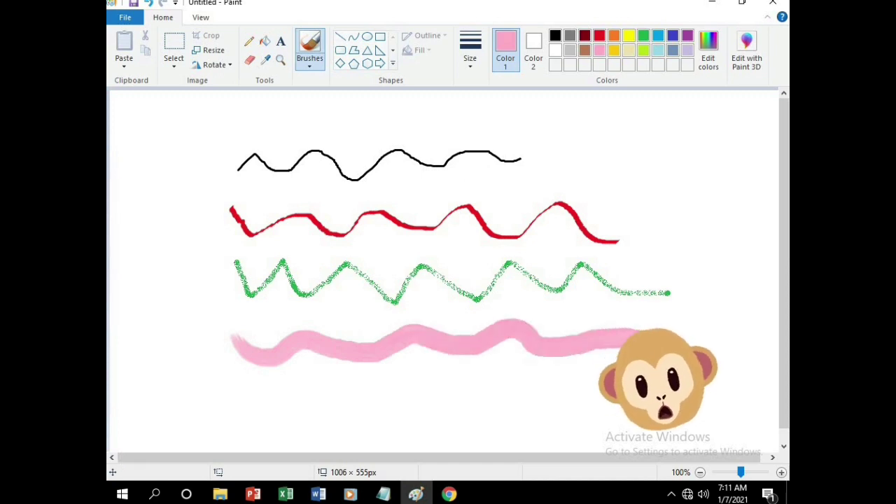
- Draw a blue crayon wave near the bottom of the canvas
left_click(312, 65)
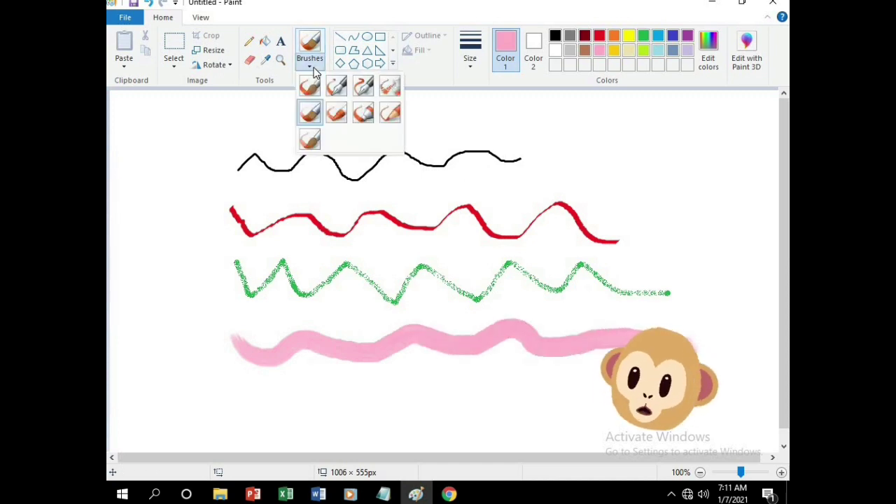
left_click(341, 107)
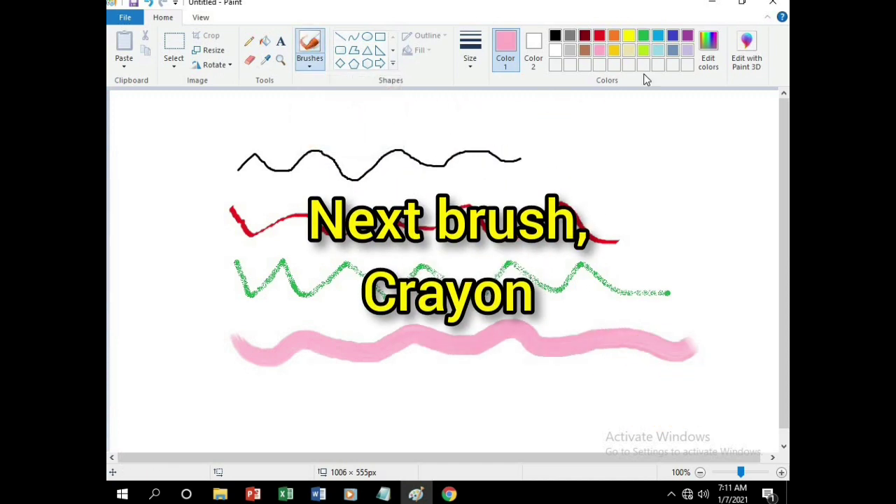
left_click(673, 36)
left_click_drag(234, 394, 645, 387)
- Paint a lime-green S-curve at the top right with another brush
left_click(309, 60)
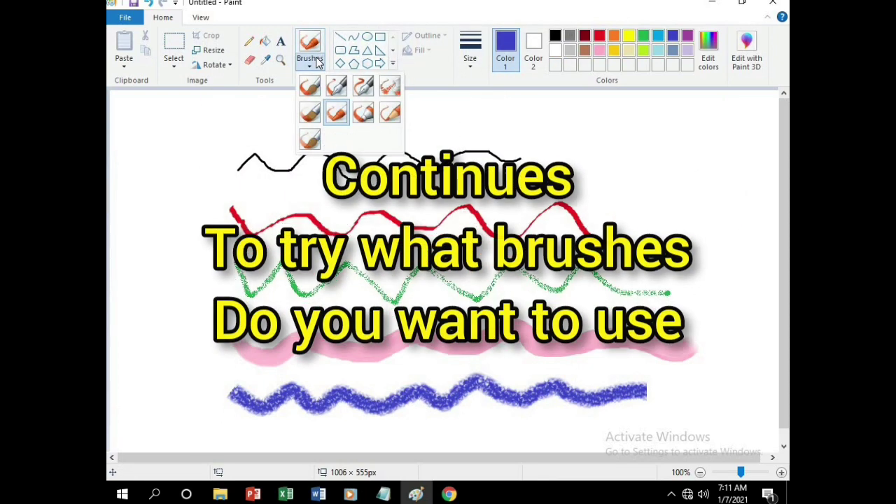
left_click(362, 112)
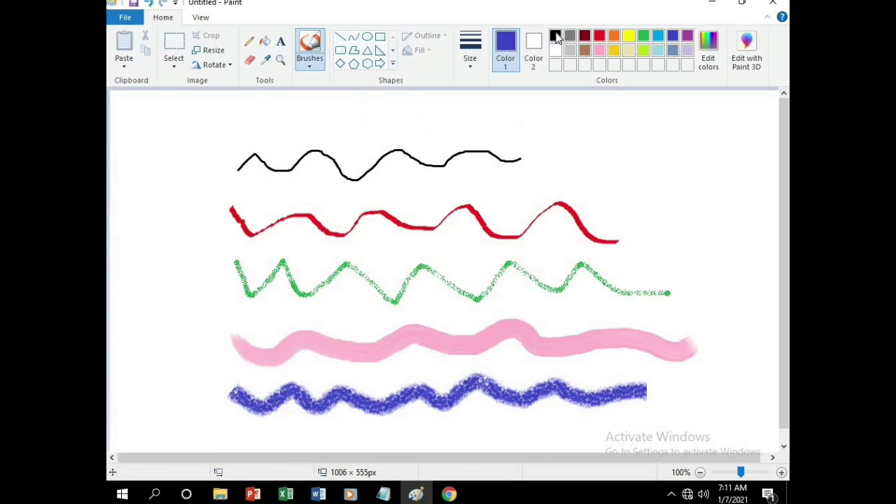
left_click(556, 36)
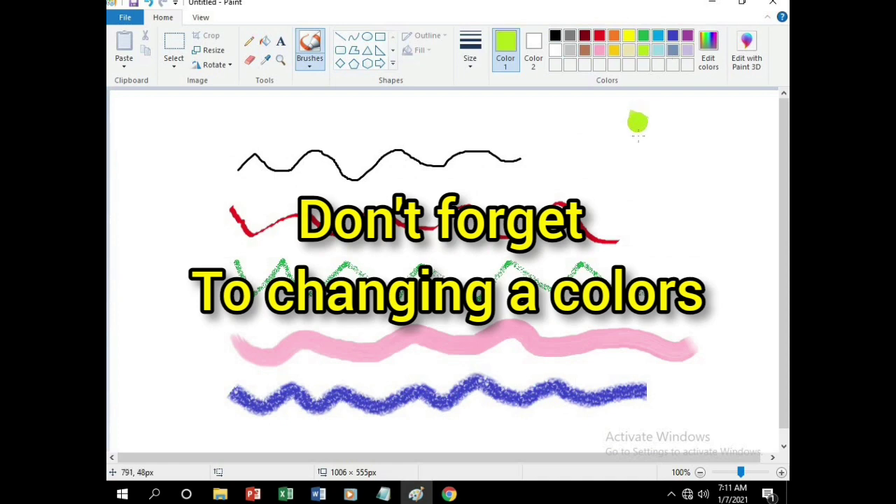
left_click_drag(666, 155, 709, 224)
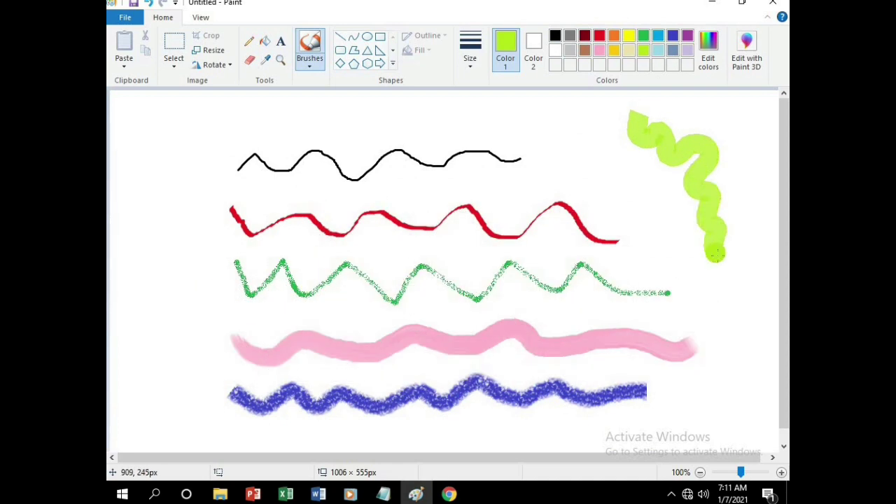
- Draw a thin dark-red vertical wave at the far right, then choose the watercolour brush
left_click(319, 62)
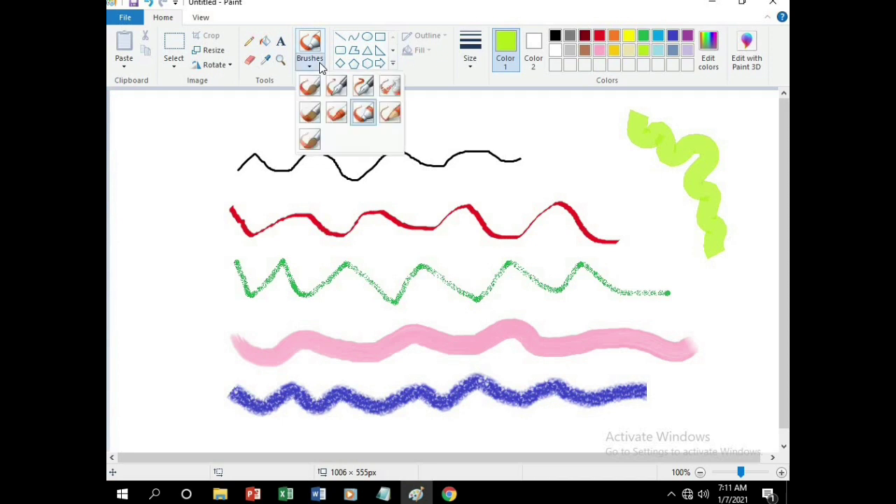
left_click(391, 116)
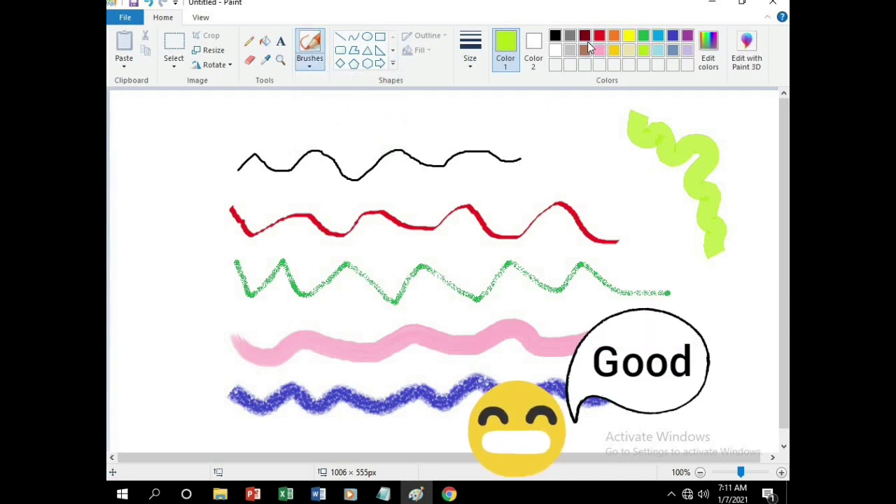
left_click_drag(732, 117, 744, 150)
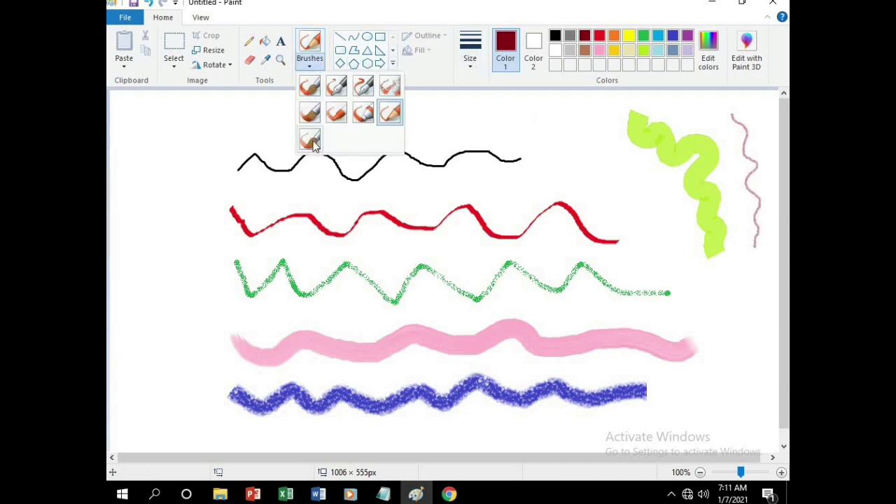
left_click(311, 141)
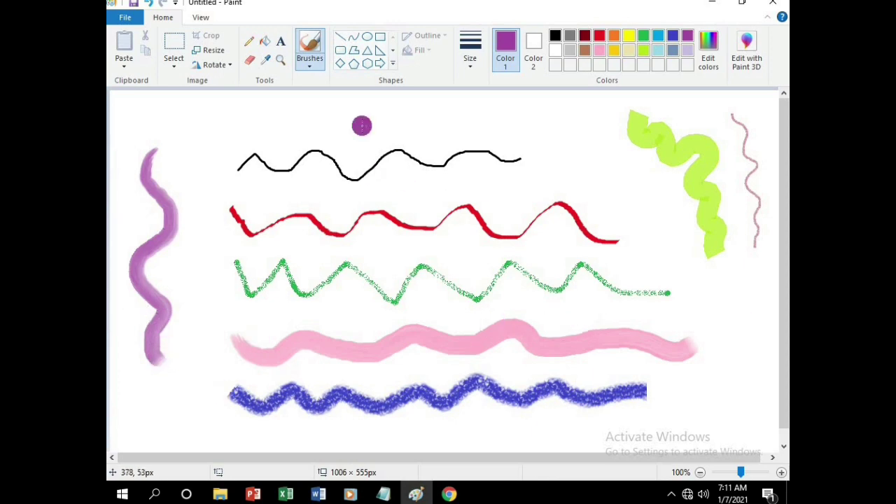
left_click(310, 60)
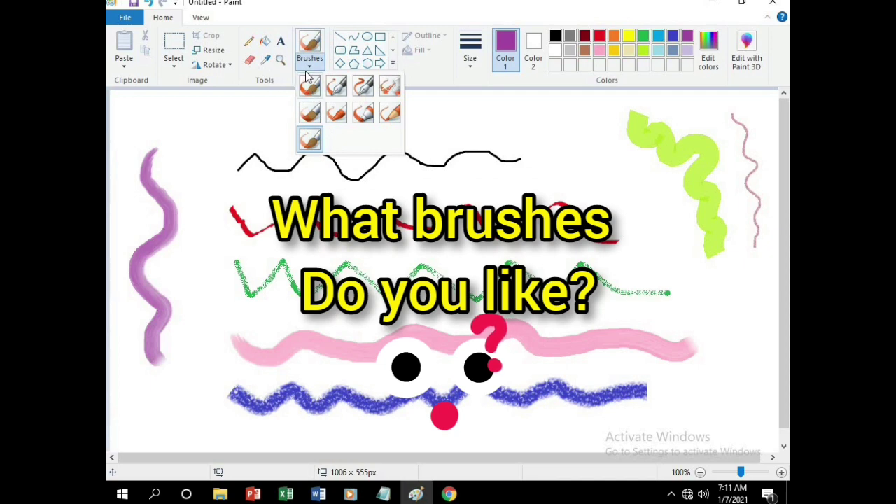
left_click(309, 139)
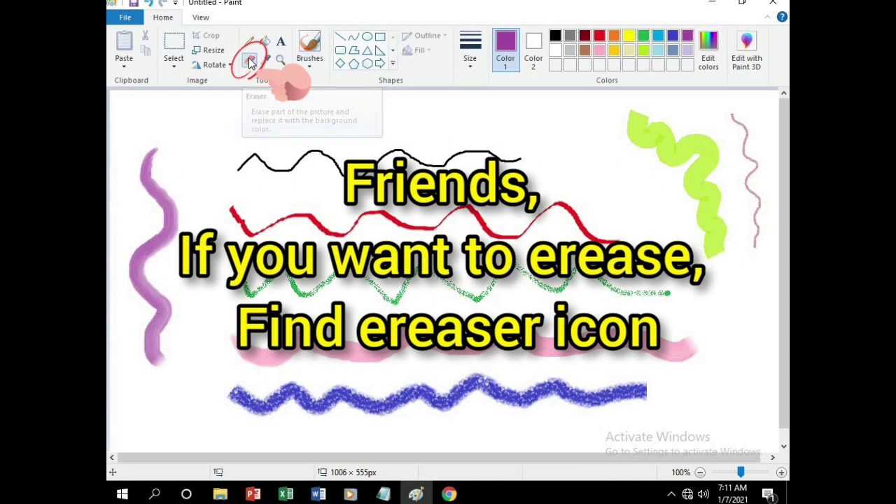
left_click(250, 63)
mouse_move(461, 195)
left_mouse_down()
mouse_move(426, 182)
mouse_move(588, 164)
mouse_move(452, 164)
mouse_move(533, 154)
left_mouse_up()
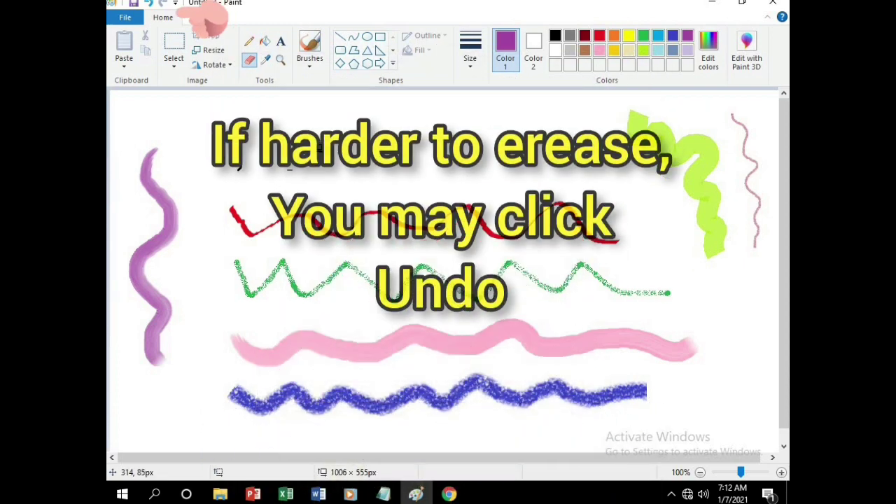
left_click_drag(308, 160, 308, 149)
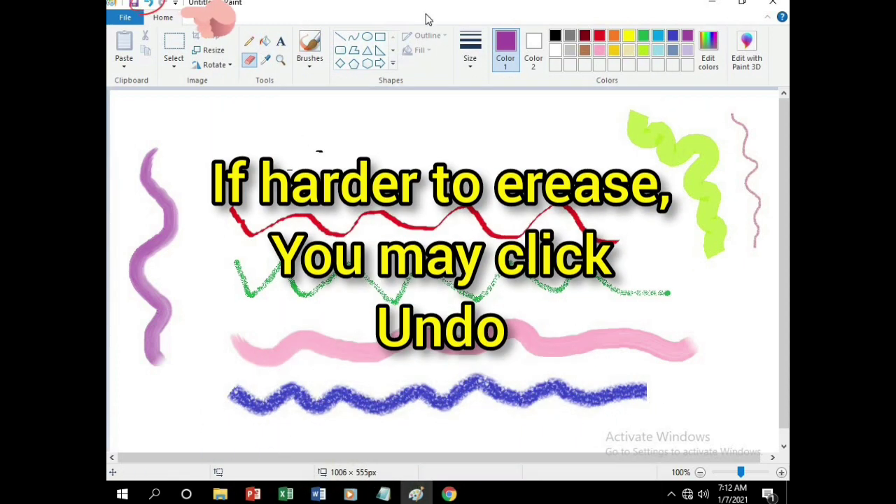
- Undo seven times, from the erasing back to the first black wave
left_click(148, 3)
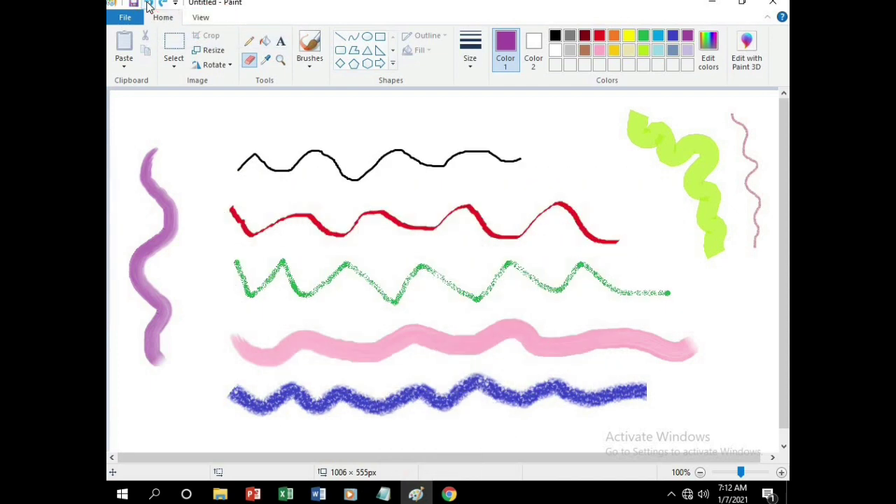
left_click(148, 3)
left_click(149, 4)
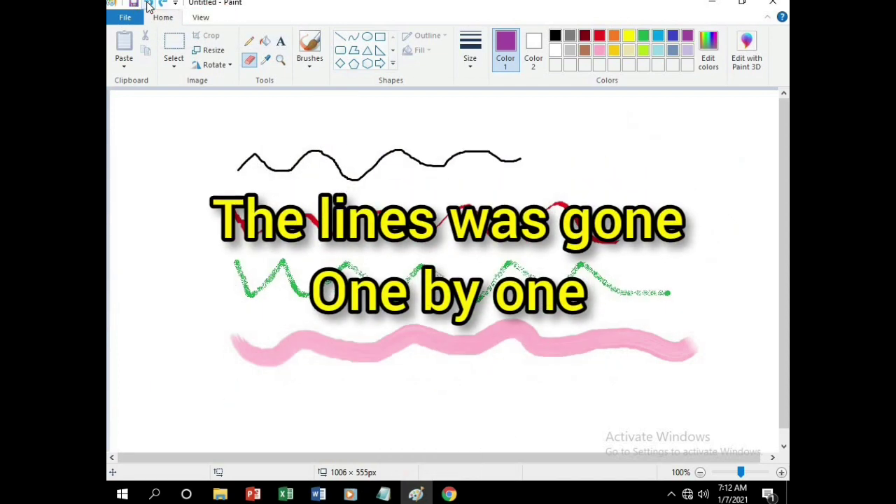
left_click(149, 3)
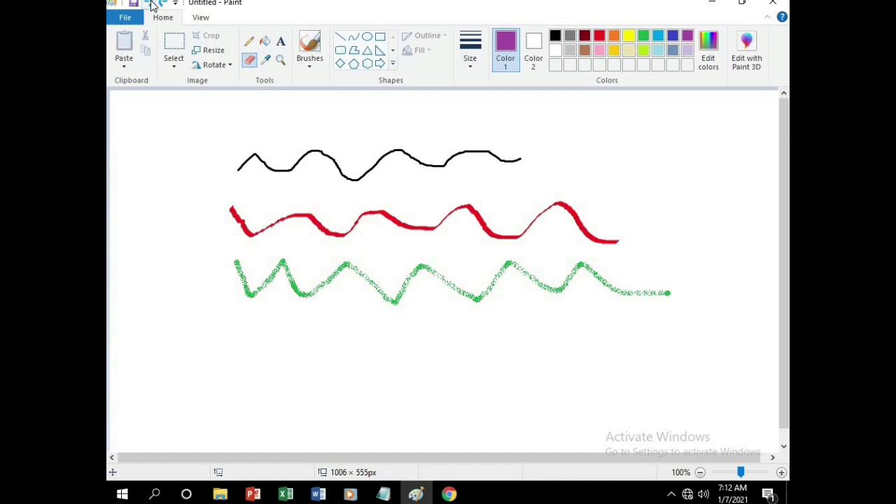
left_click(150, 4)
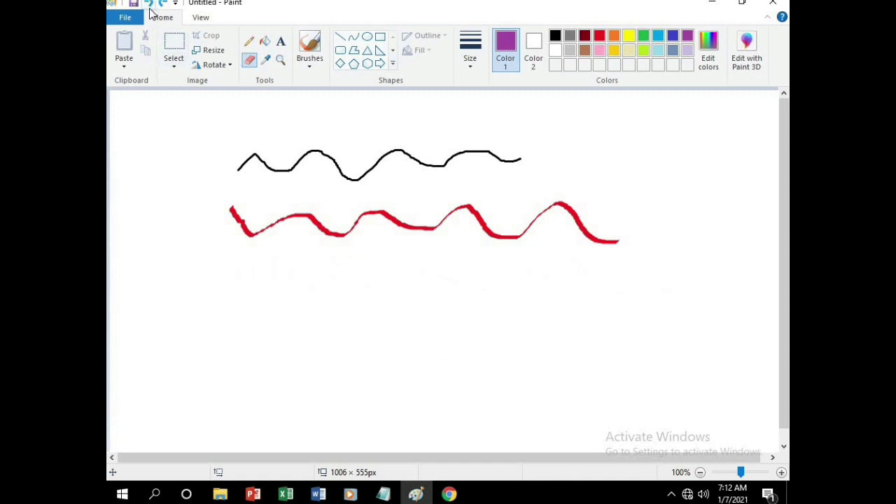
left_click(148, 5)
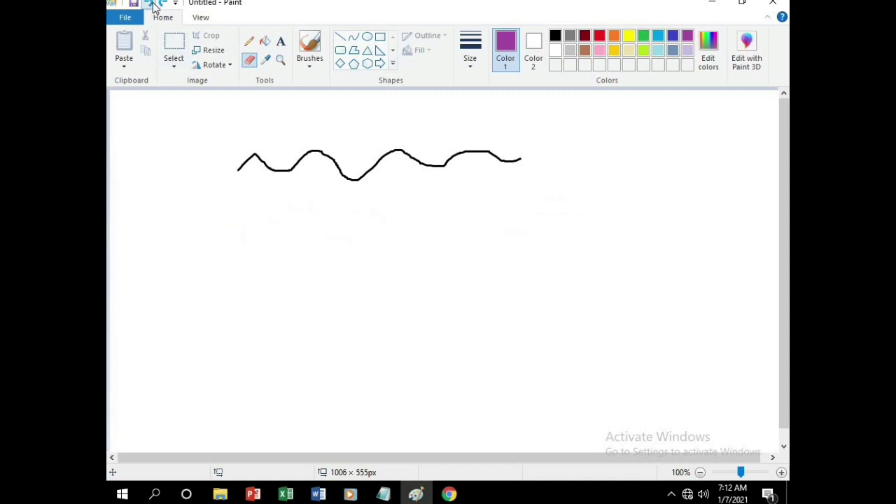
left_click(152, 5)
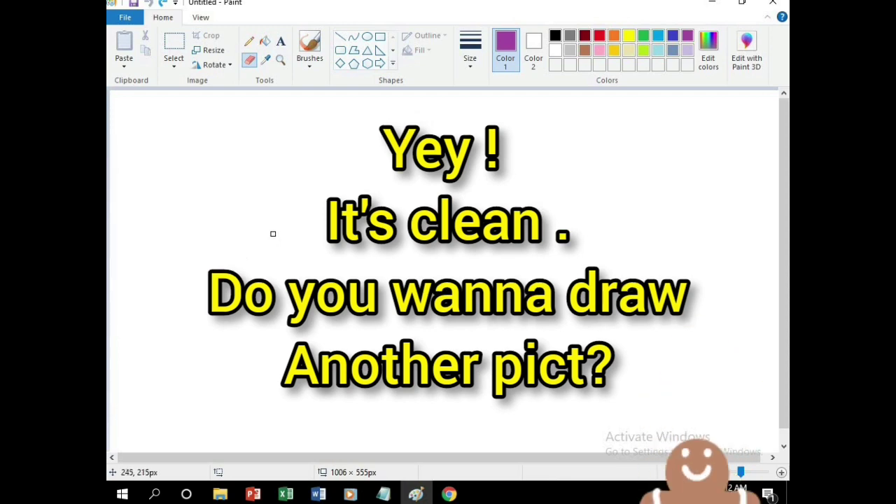
- Draw a thin black pencil zigzag-and-wave line across the upper canvas
left_click(555, 36)
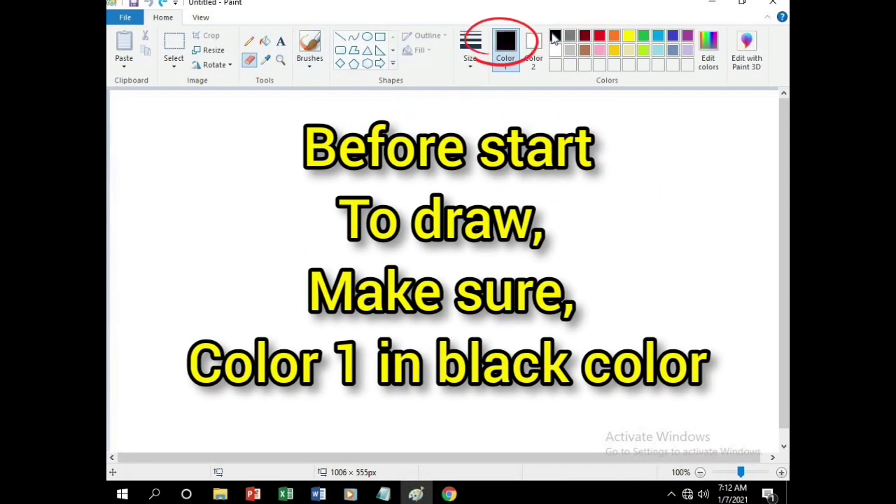
left_click(308, 62)
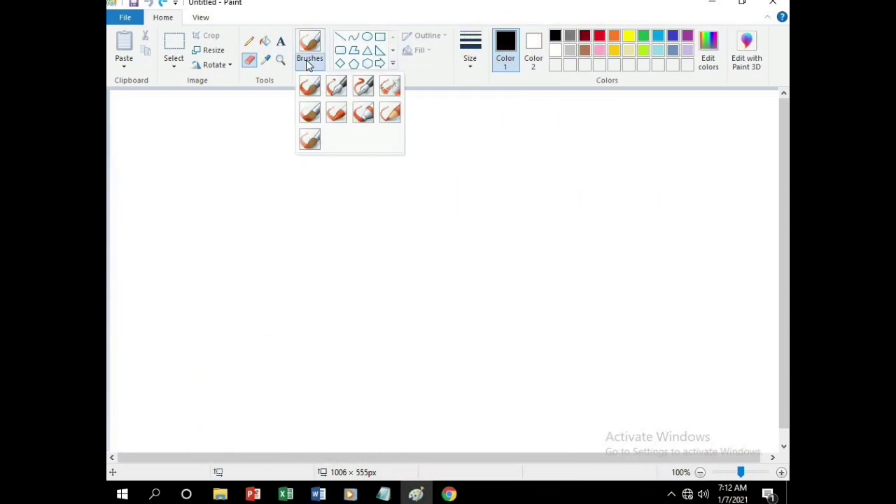
left_click(250, 42)
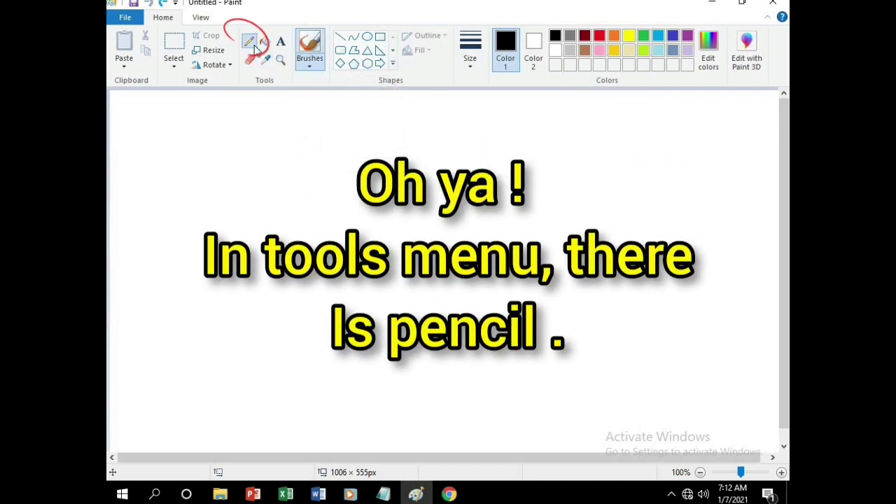
left_click(252, 44)
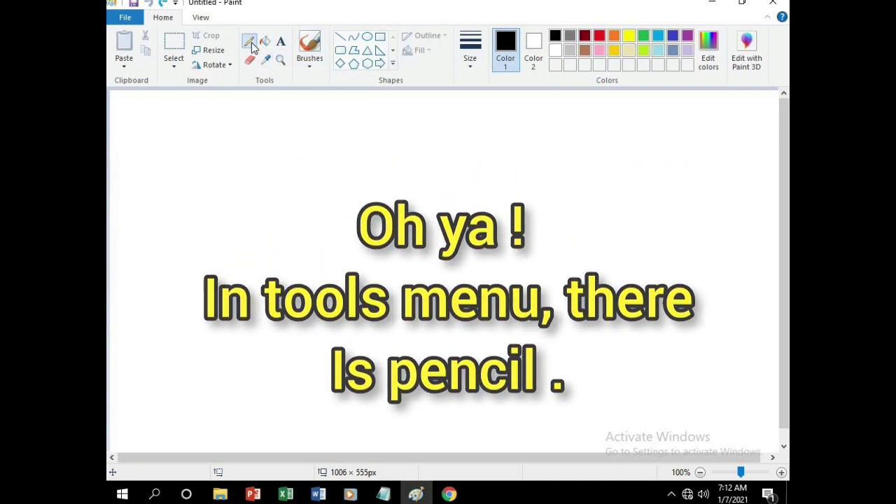
left_click_drag(266, 138, 266, 172)
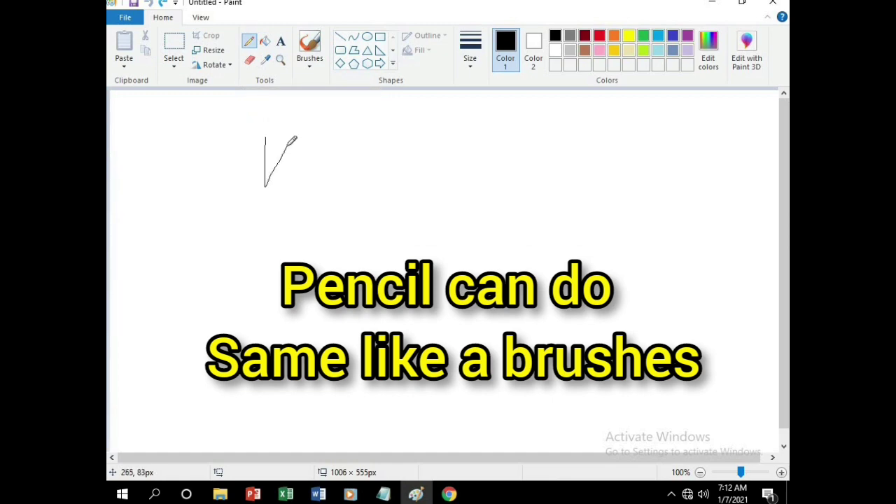
left_click_drag(320, 146, 434, 166)
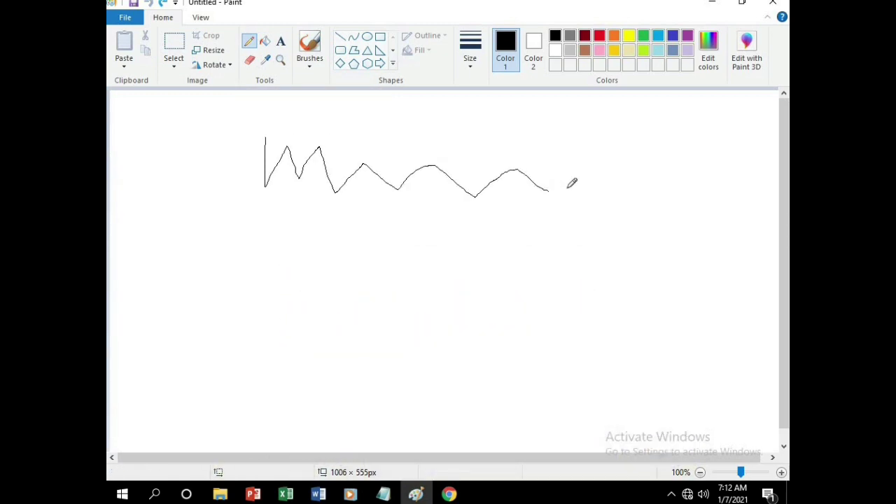
- Erase the stray start mark, pieces of the zigzag and the small arc
left_click(250, 61)
left_click_drag(265, 146, 265, 136)
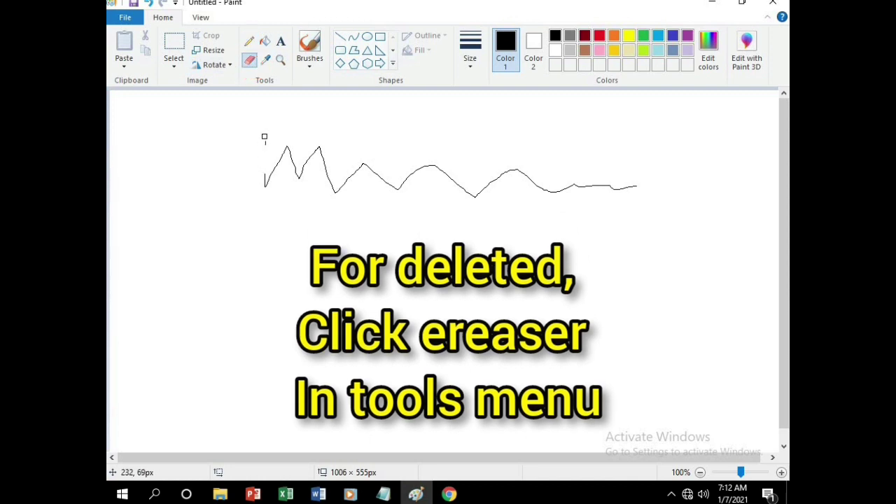
left_click_drag(289, 169, 400, 170)
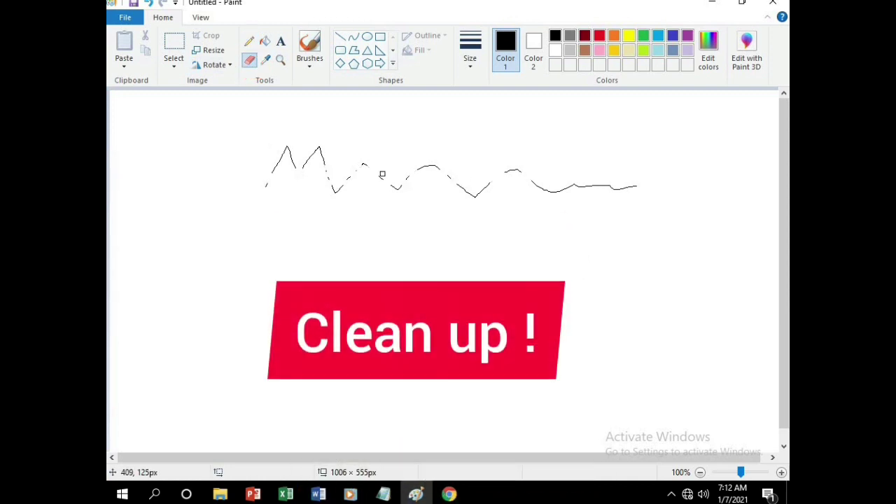
left_click_drag(464, 191, 558, 170)
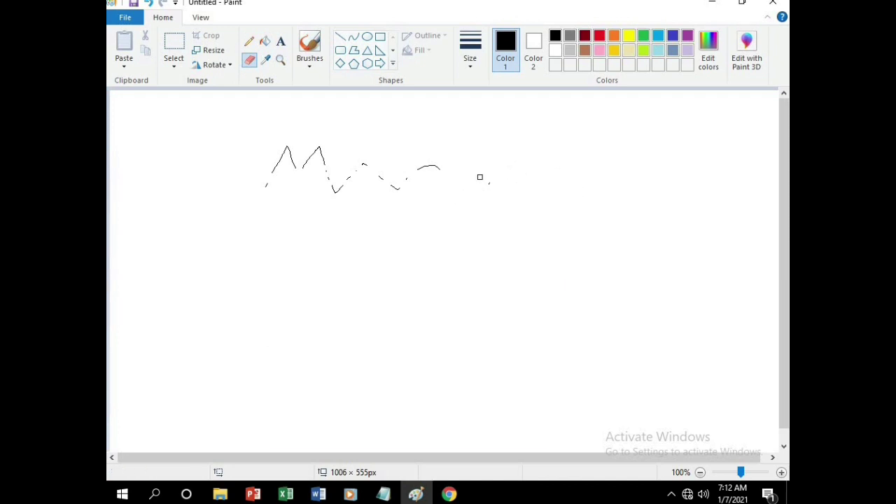
- Restore the erased zigzag, then draw an oval and resize it into place at left
left_click(149, 4)
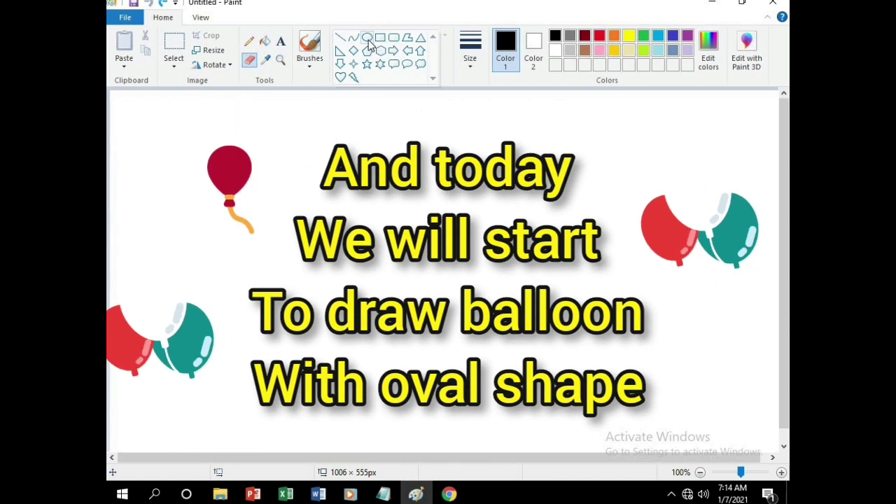
left_click(367, 37)
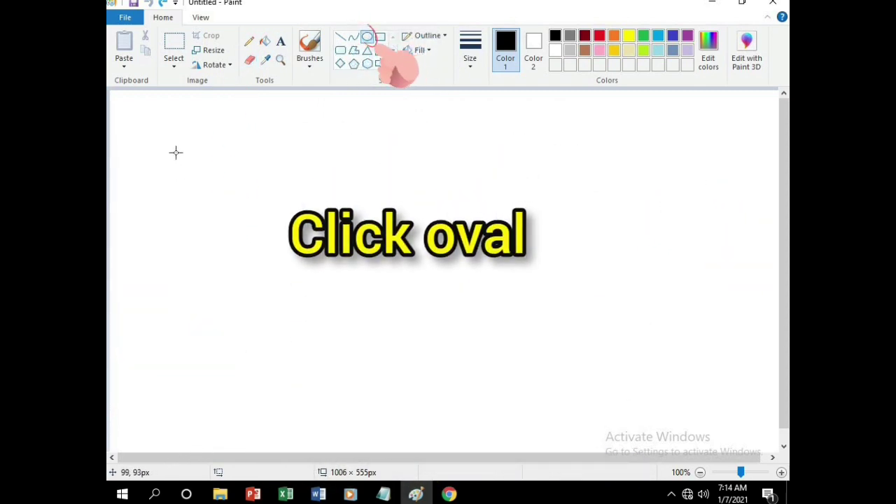
mouse_move(175, 152)
left_mouse_down()
mouse_move(234, 249)
mouse_move(253, 264)
left_mouse_up()
left_click_drag(223, 205, 224, 196)
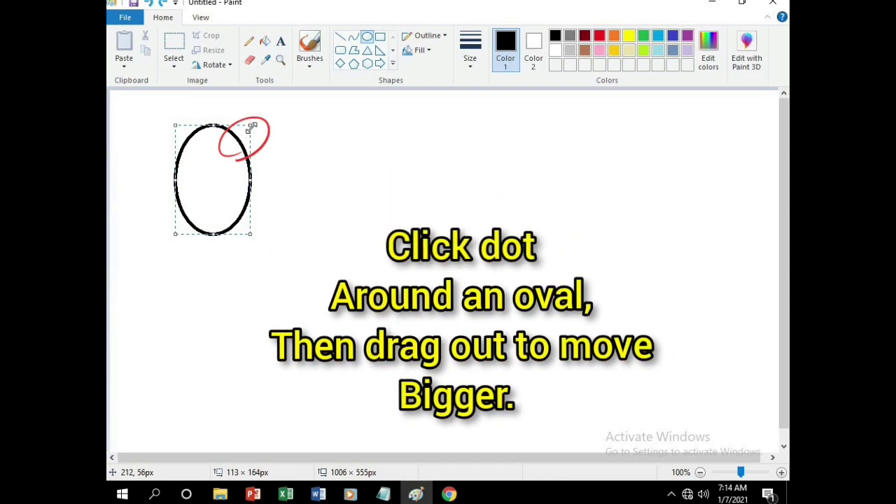
mouse_move(251, 125)
left_mouse_down()
mouse_move(385, 73)
mouse_move(300, 69)
mouse_move(220, 181)
mouse_move(270, 117)
left_mouse_up()
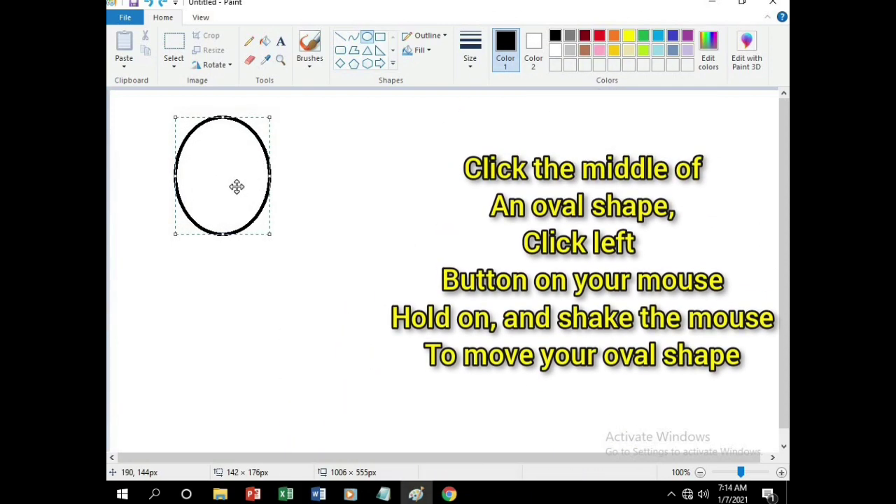
mouse_move(219, 170)
left_mouse_down()
mouse_move(297, 228)
mouse_move(396, 213)
left_mouse_up()
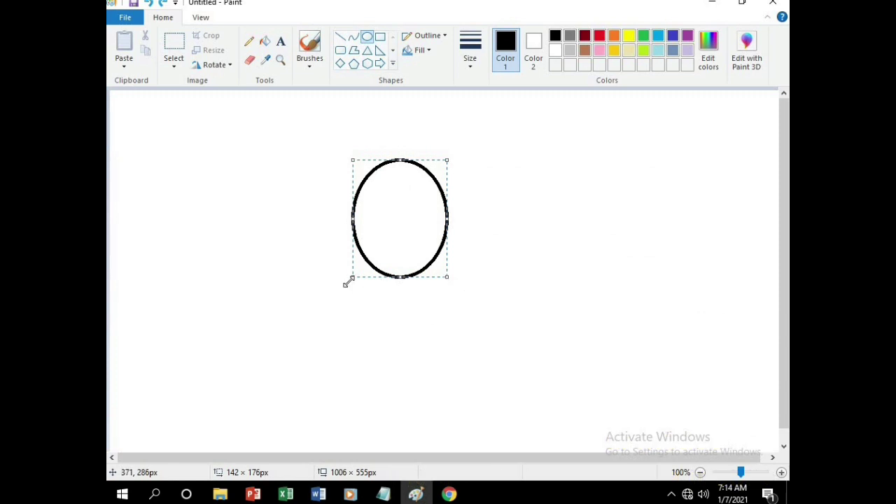
left_click_drag(350, 155, 323, 154)
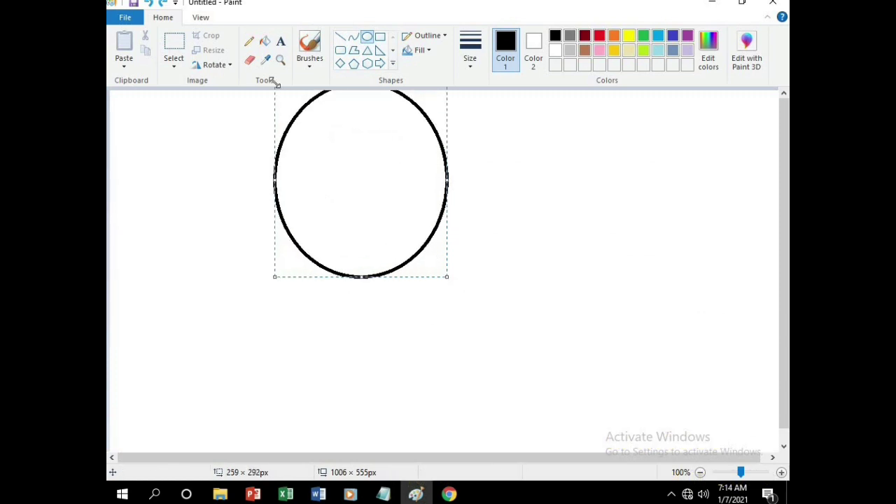
left_click_drag(323, 277, 289, 341)
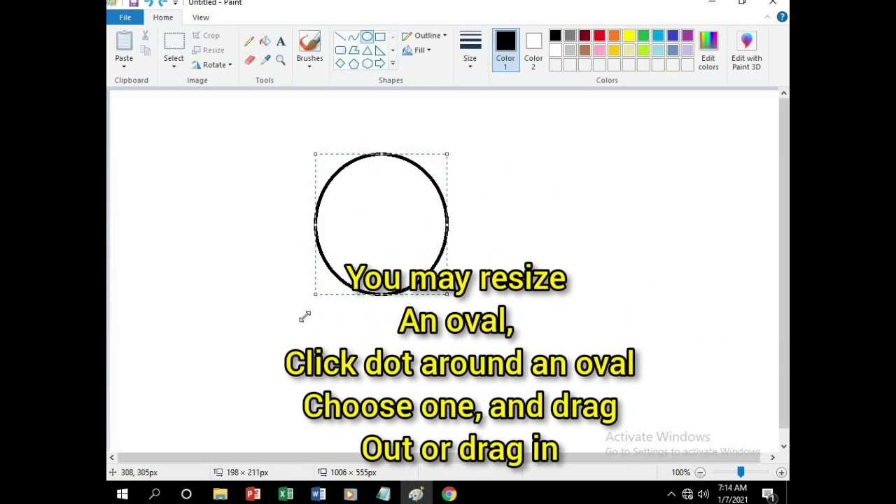
left_click_drag(448, 342, 325, 202)
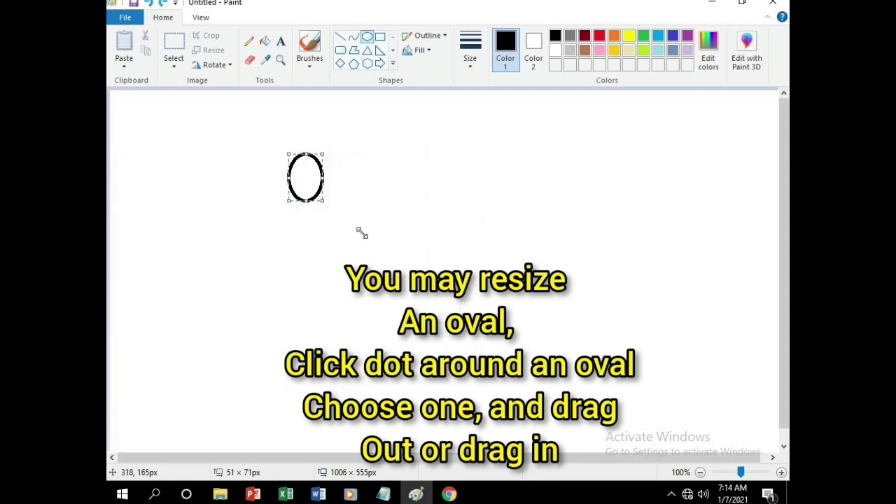
left_click_drag(362, 233, 379, 266)
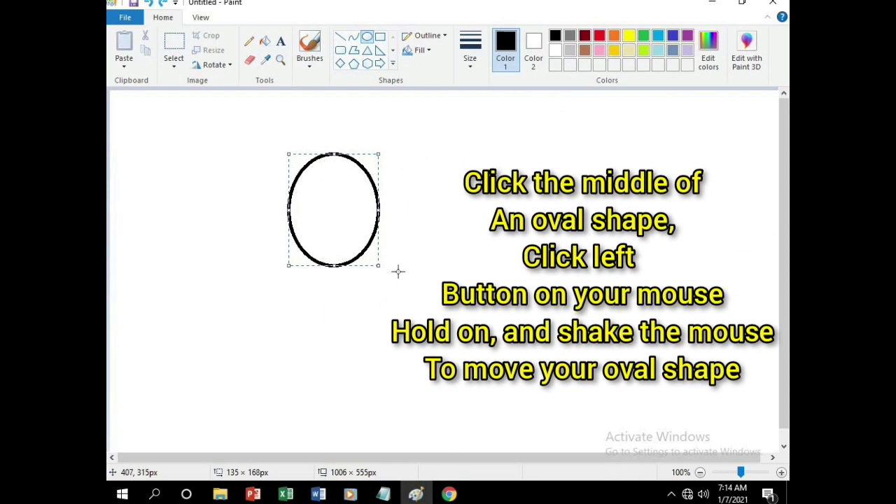
left_click_drag(338, 210, 215, 220)
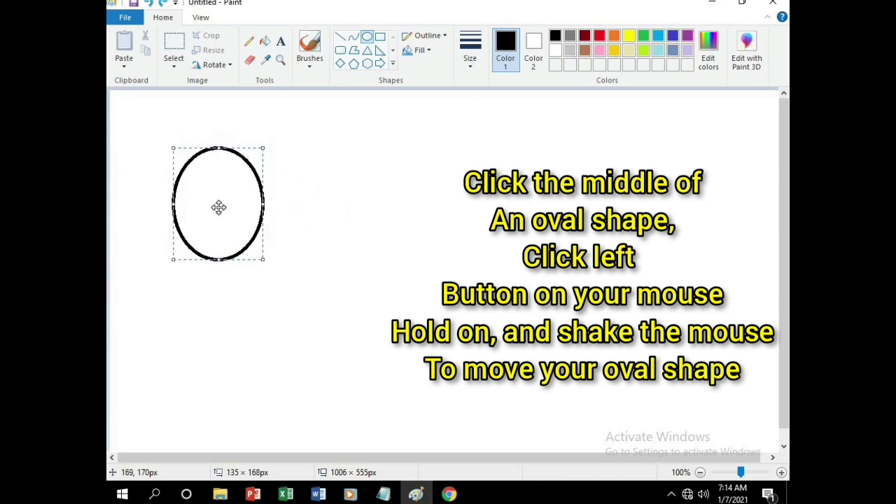
mouse_move(256, 165)
left_mouse_down()
mouse_move(247, 172)
mouse_move(376, 276)
left_mouse_up()
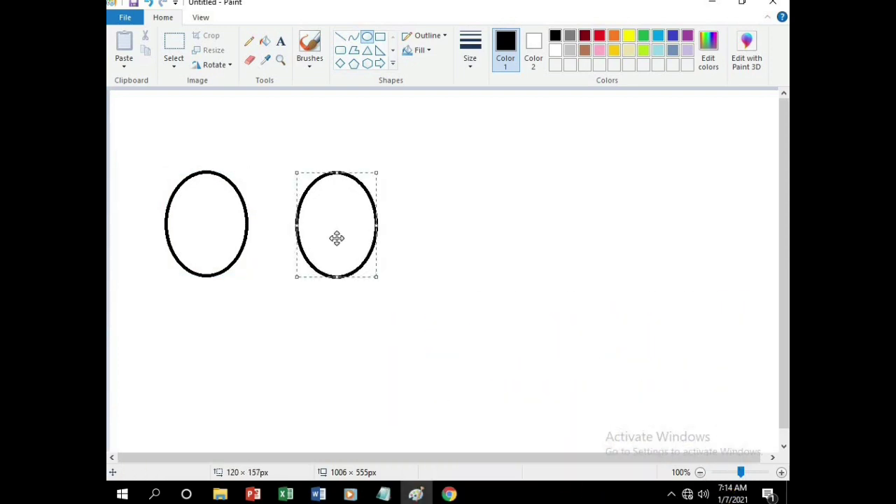
- Shift the second oval left and add a third small oval aligned with it
left_click_drag(337, 235, 317, 237)
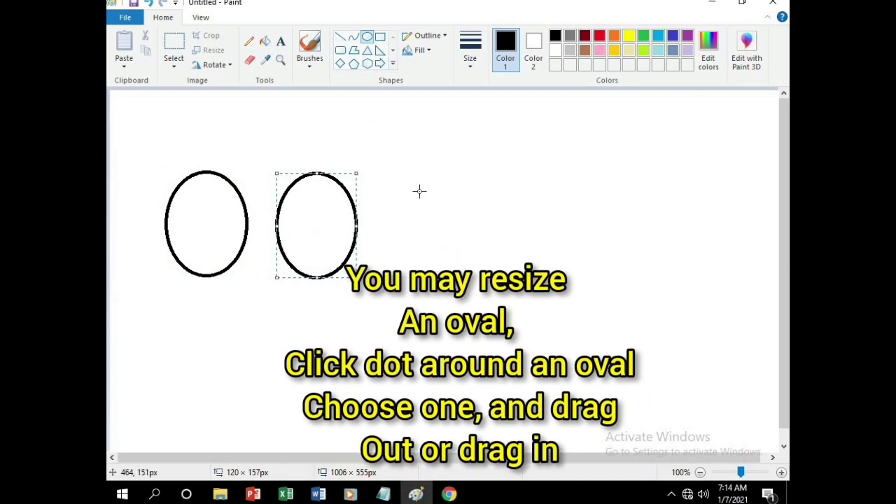
left_click_drag(418, 189, 494, 284)
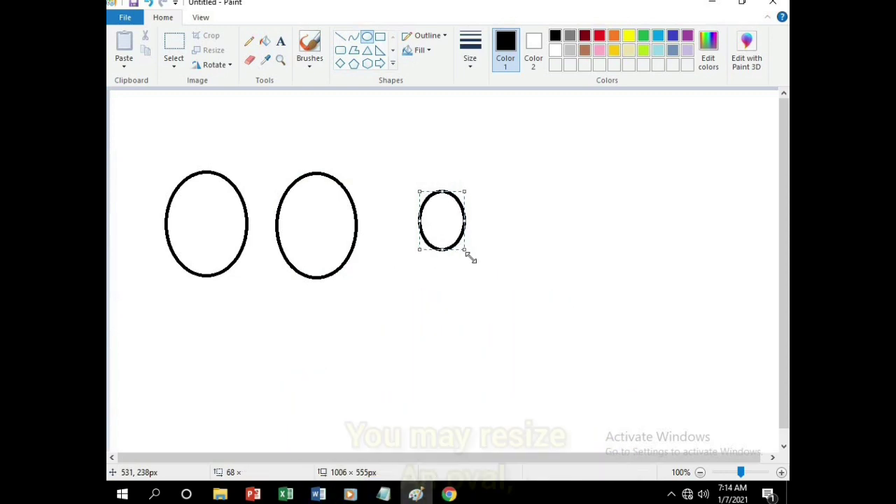
left_click_drag(458, 238, 438, 213)
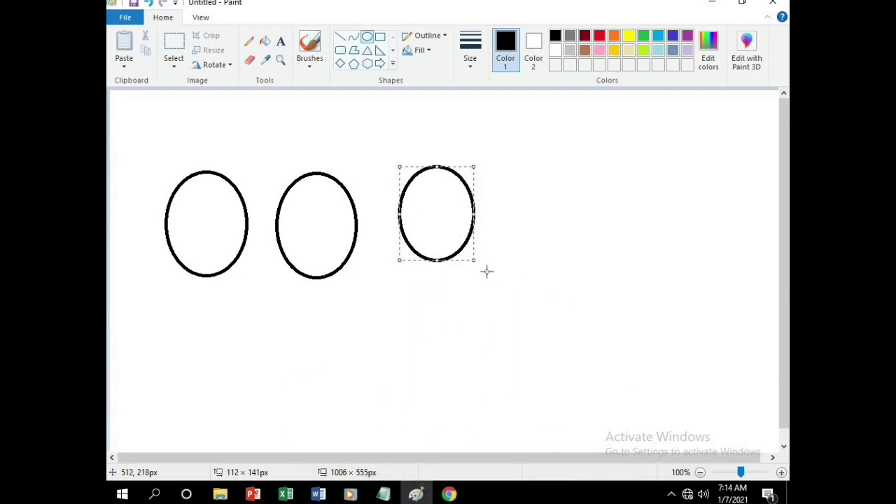
left_click_drag(475, 262, 480, 269)
left_click_drag(447, 224, 437, 233)
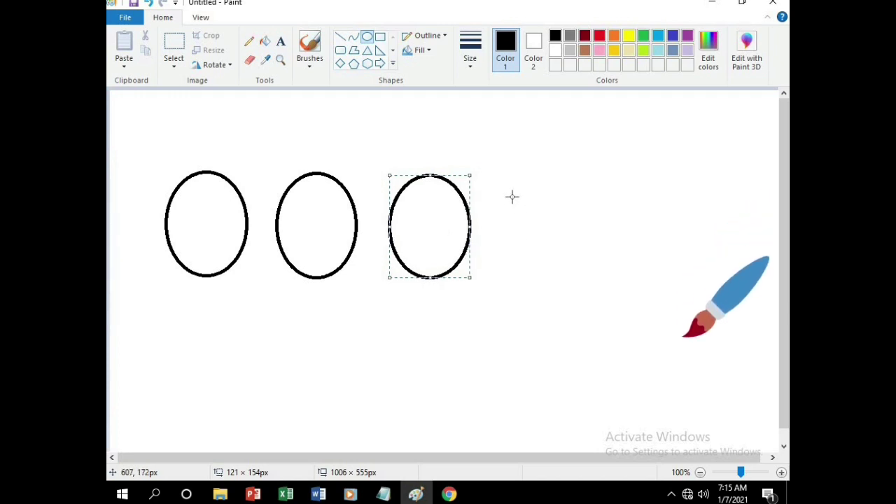
- Draw and fine-tune a fourth oval, shortening it slightly, then add a fifth to its right
left_click_drag(504, 199, 571, 281)
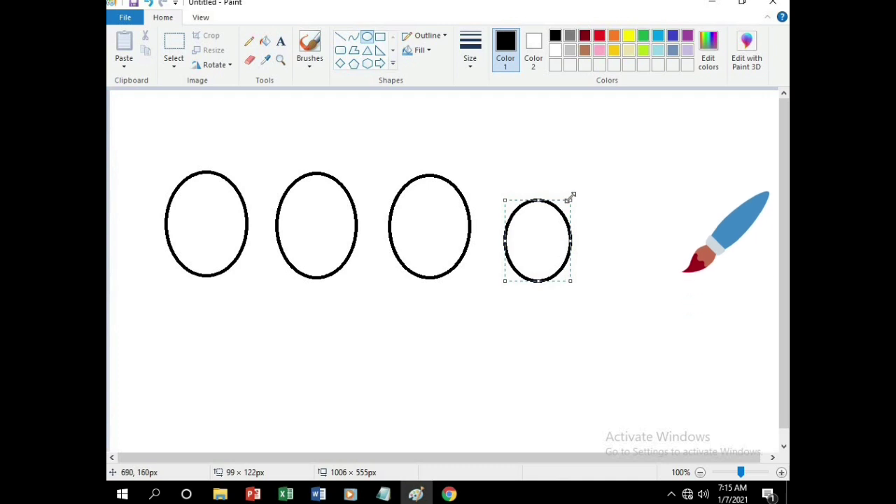
left_click_drag(571, 200, 584, 177)
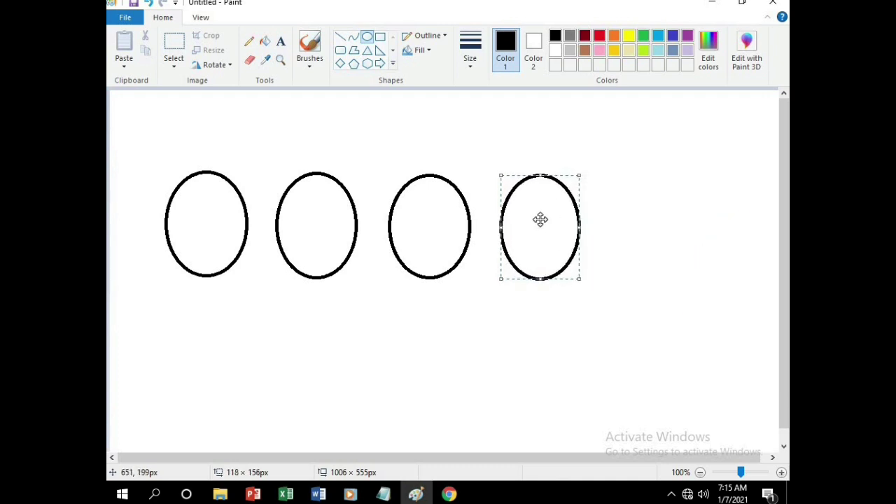
left_click_drag(548, 225, 541, 219)
left_click_drag(574, 277, 579, 282)
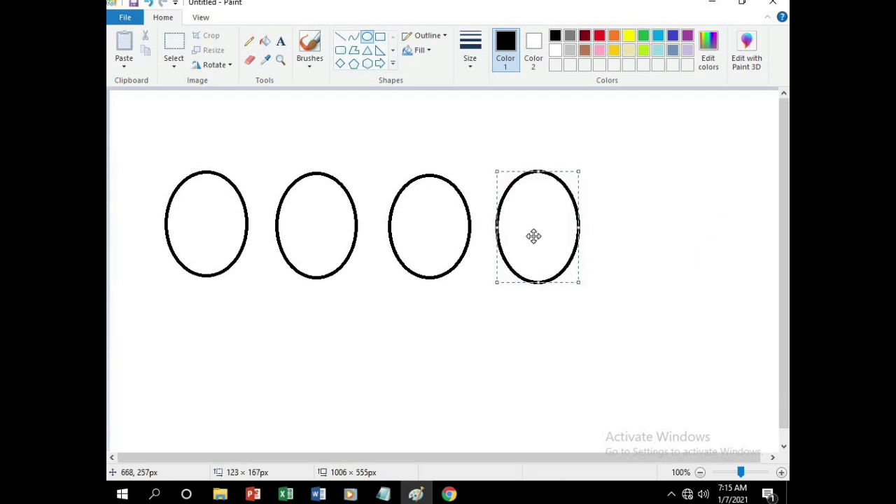
left_click_drag(533, 236, 540, 231)
left_click_drag(586, 280, 583, 276)
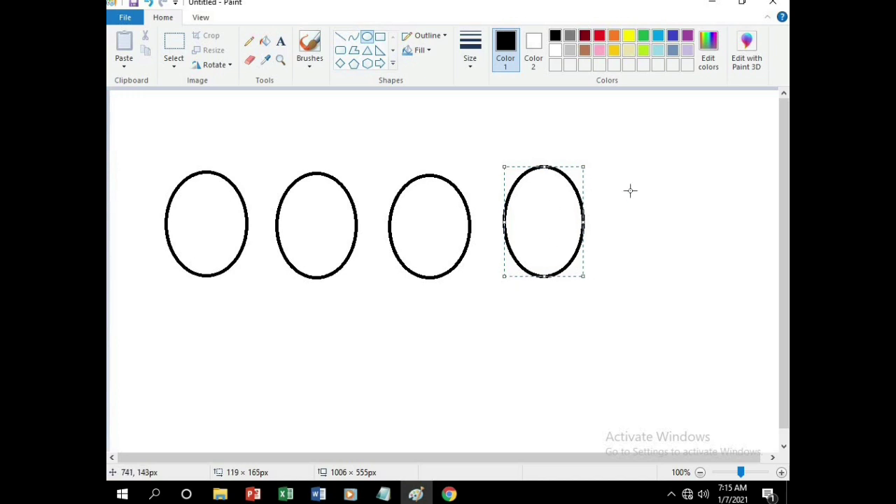
left_click_drag(546, 163, 545, 169)
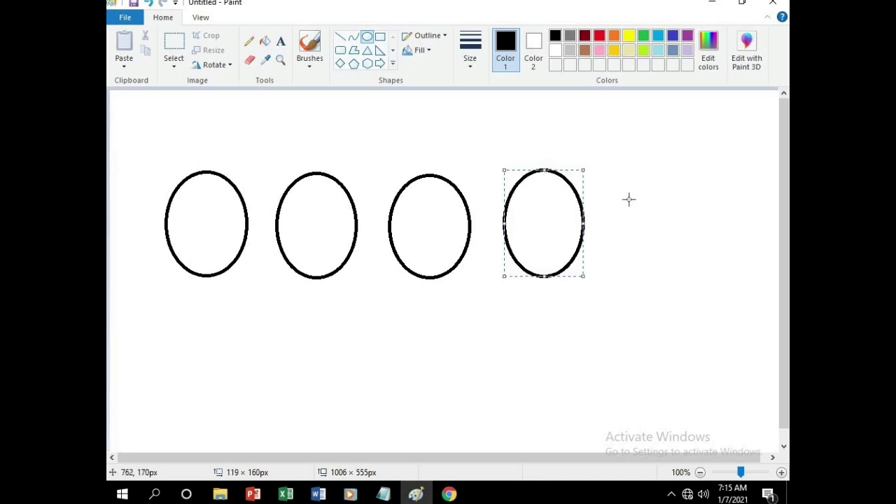
mouse_move(627, 171)
left_mouse_down()
mouse_move(710, 259)
mouse_move(698, 266)
mouse_move(704, 272)
mouse_move(669, 238)
left_mouse_up()
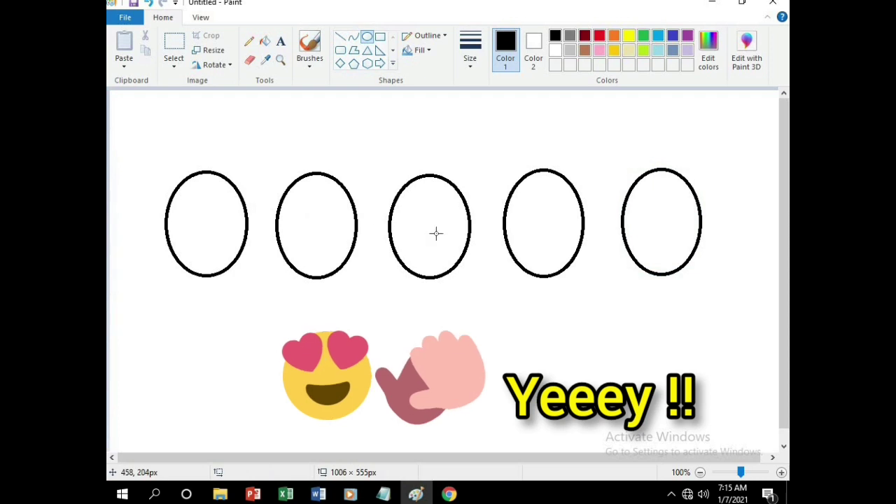
- Commit the fifth oval and bucket-fill the ovals red, green, pink, blue, yellow left to right
left_click(590, 222)
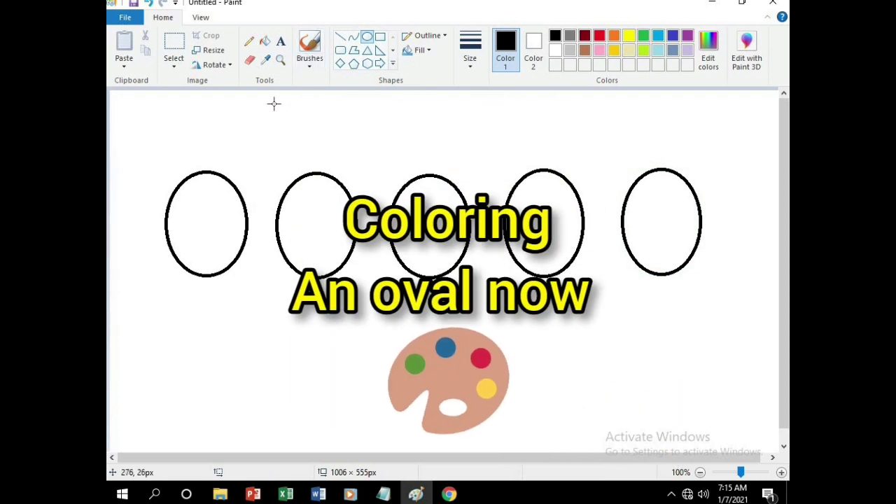
left_click(266, 45)
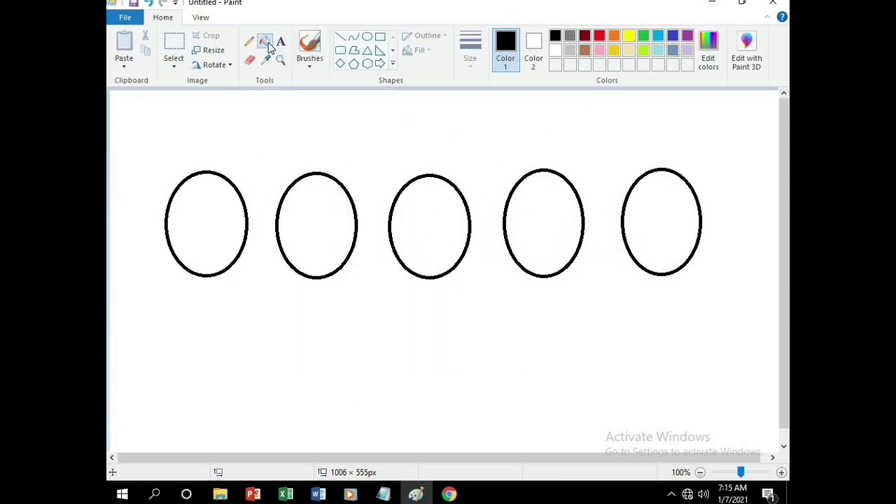
left_click(600, 36)
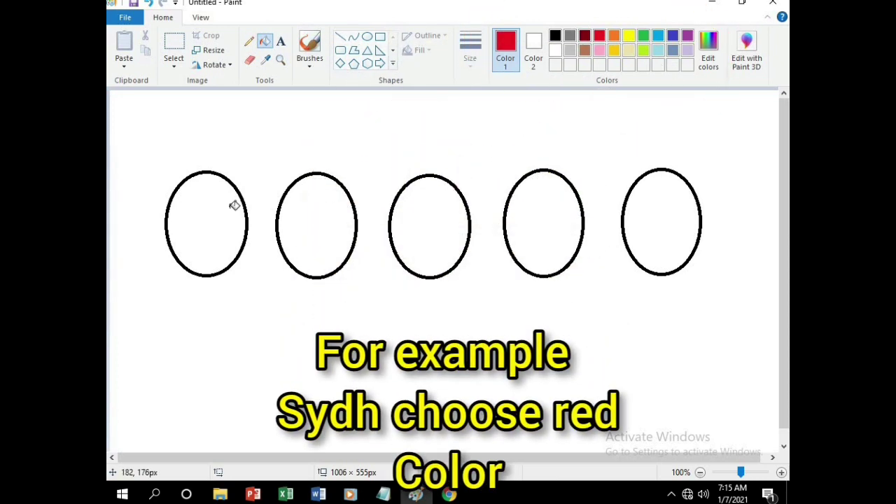
left_click(234, 205)
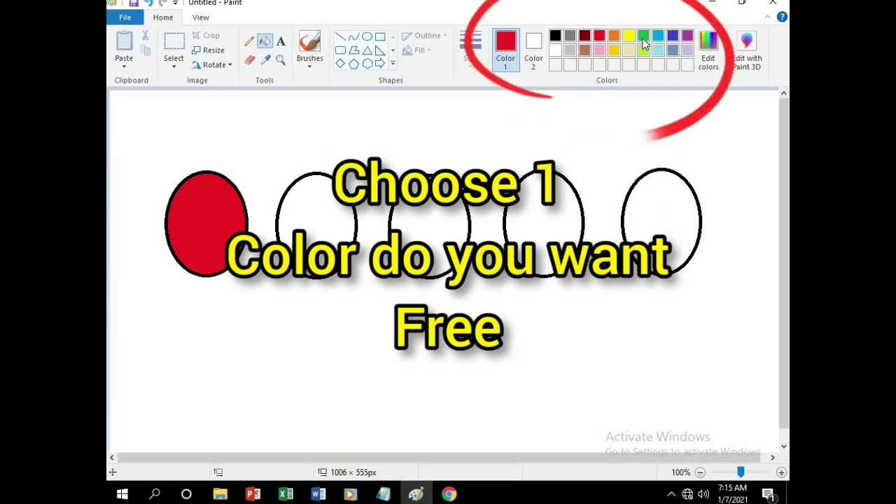
left_click(643, 37)
left_click(336, 208)
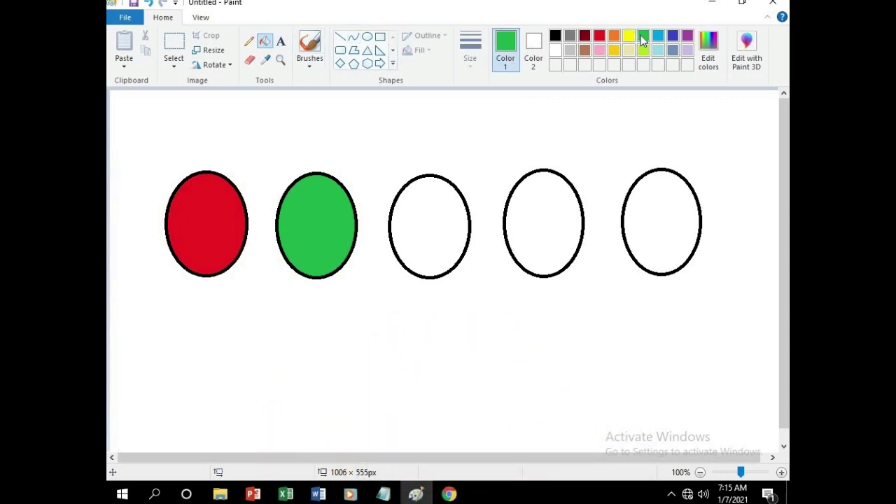
left_click(444, 209)
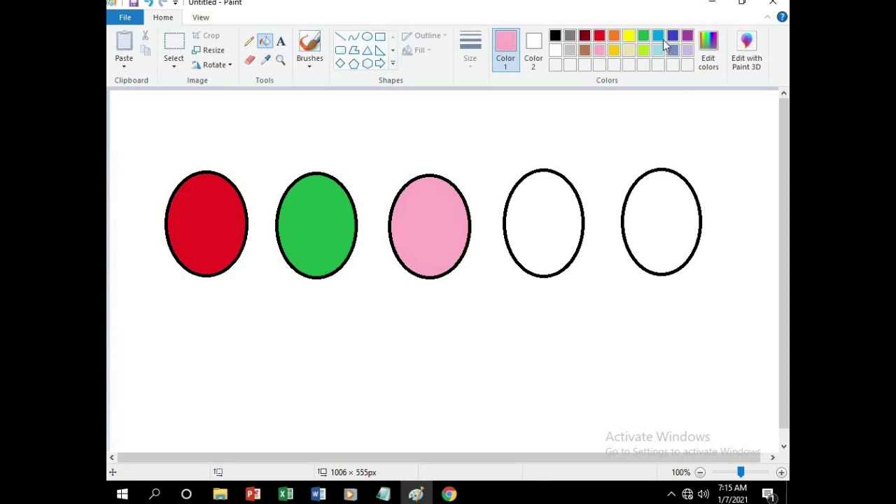
left_click(553, 199)
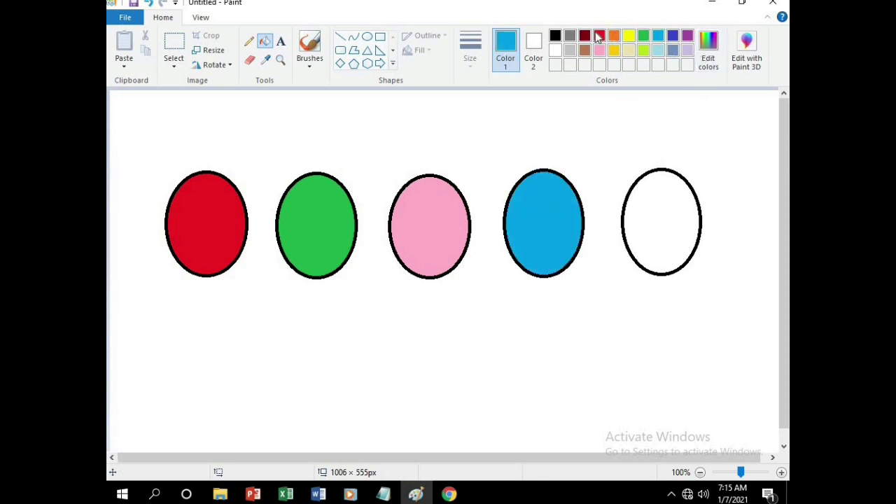
left_click(656, 186)
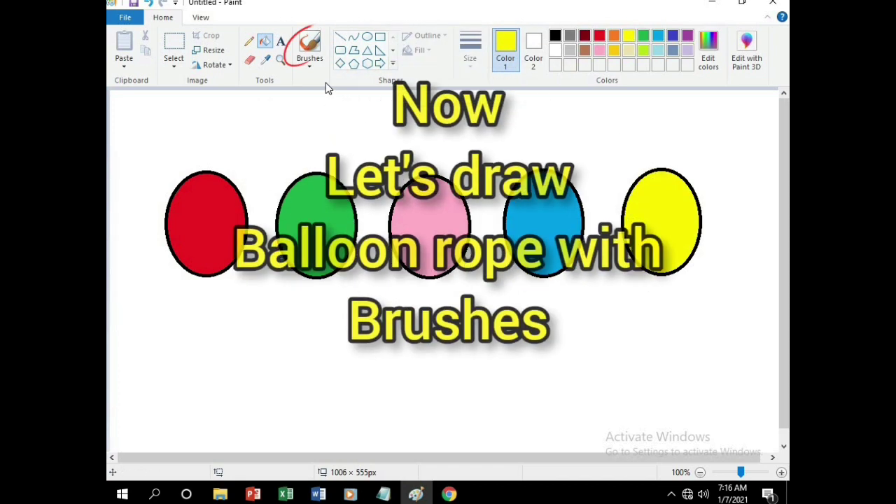
- Draw a thin wavy red string under the red balloon with the basic brush
left_click(310, 66)
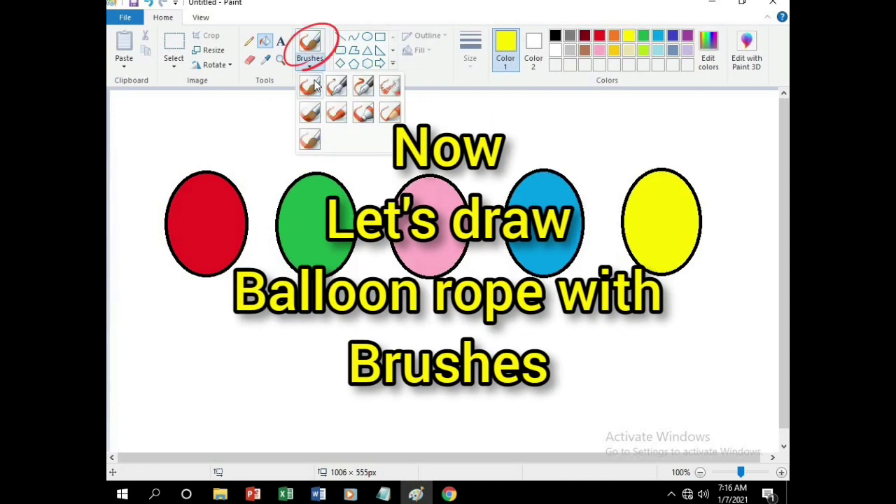
left_click(315, 84)
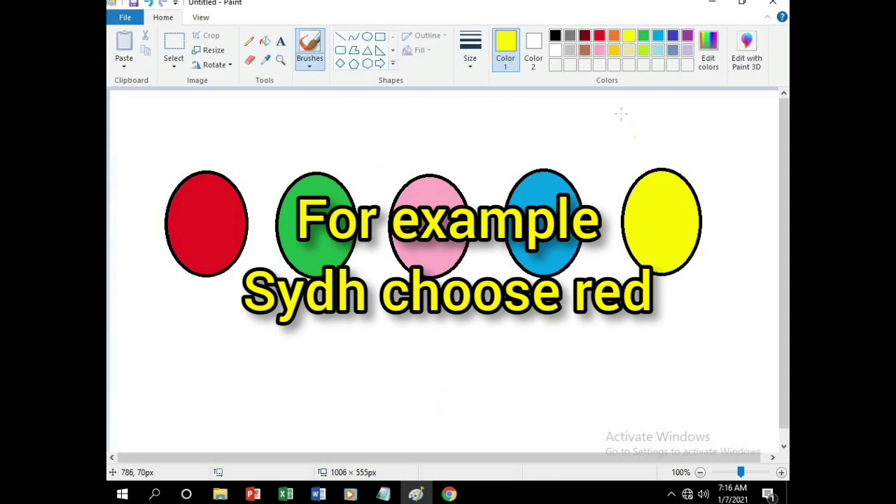
left_click(600, 35)
left_click_drag(205, 280, 191, 361)
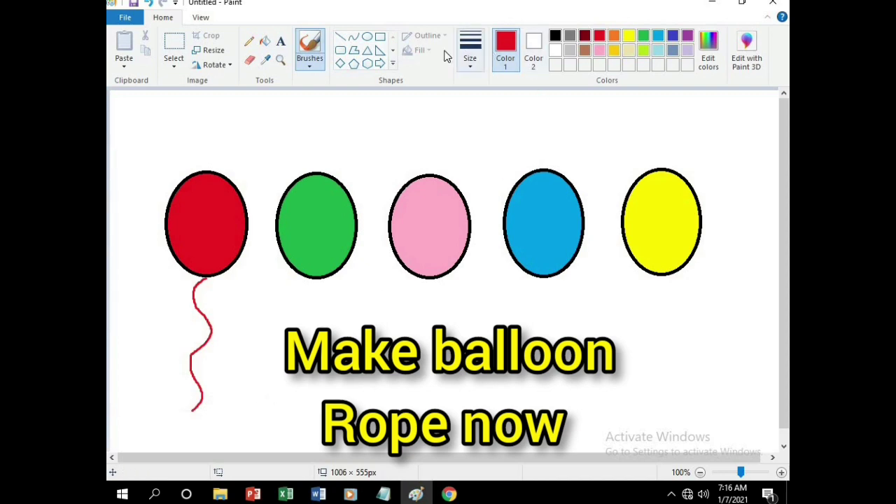
- Draw a bolder indigo string under the green balloon with the calligraphy brush
left_click(317, 69)
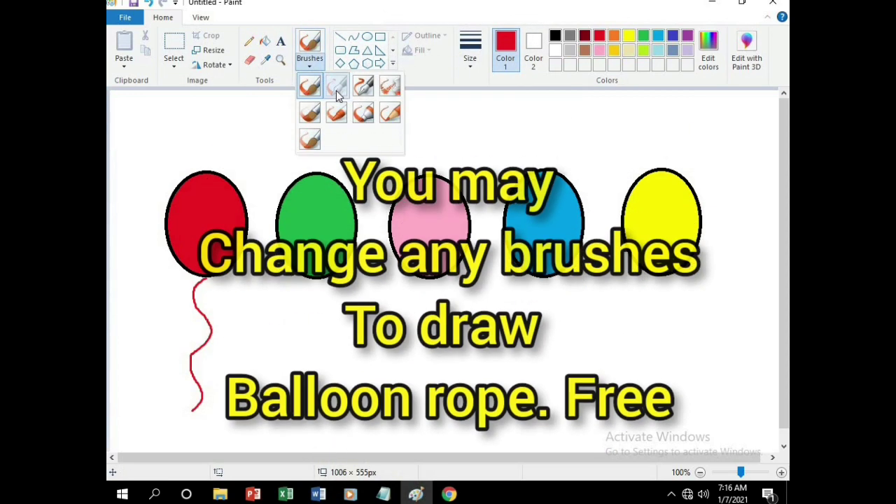
left_click(336, 90)
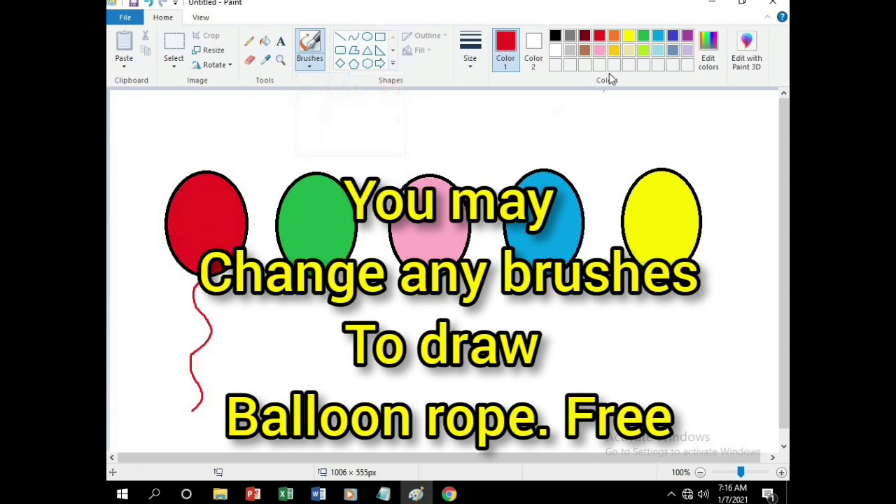
left_click(673, 37)
left_click_drag(313, 282, 323, 312)
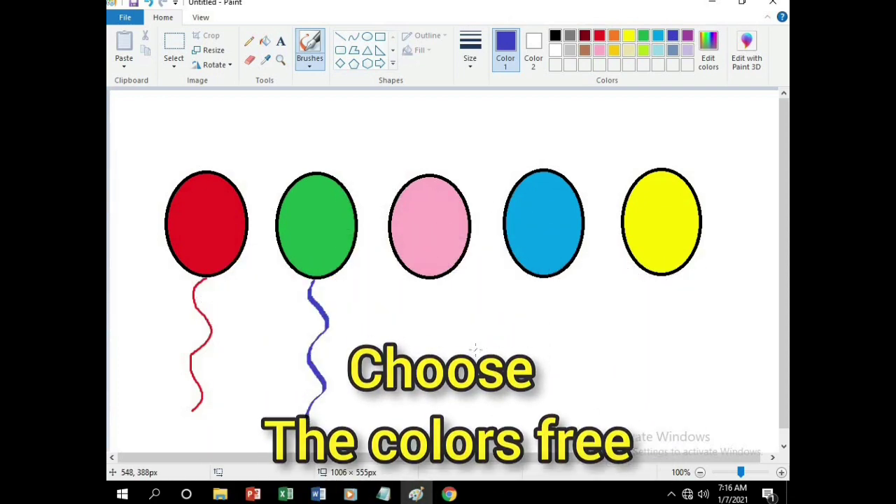
- Choose purple and a new brush for the pink balloon's lilac string
left_click(688, 40)
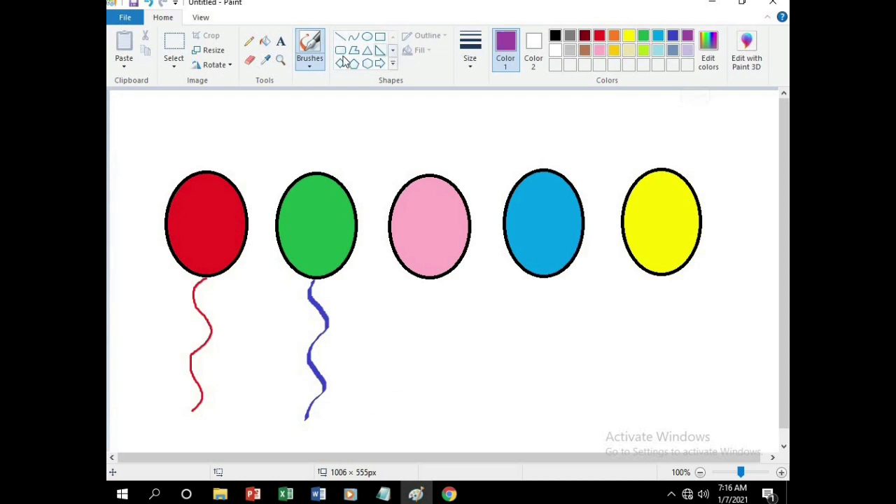
left_click(309, 63)
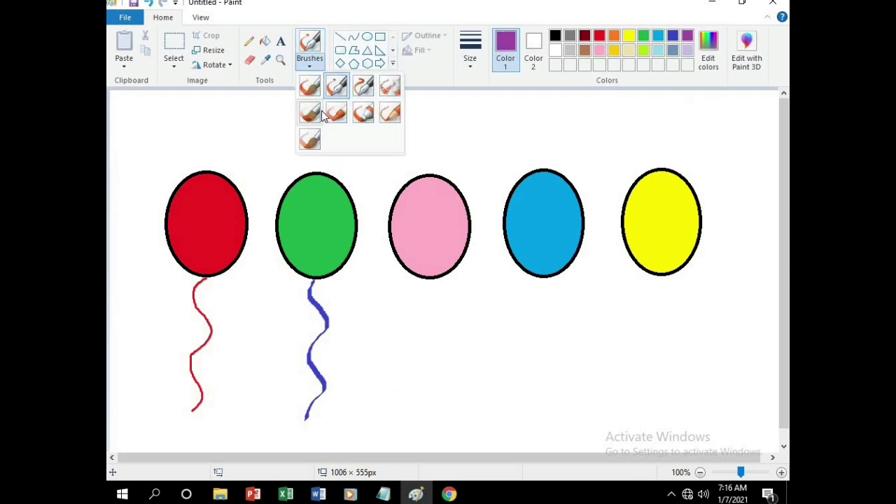
left_click(389, 116)
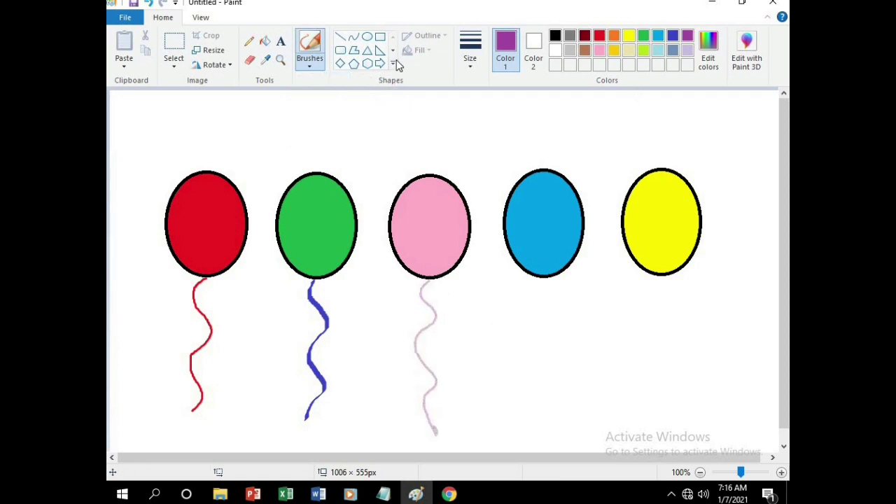
- Spray a speckled wavy string under the blue balloon with the airbrush
left_click(317, 67)
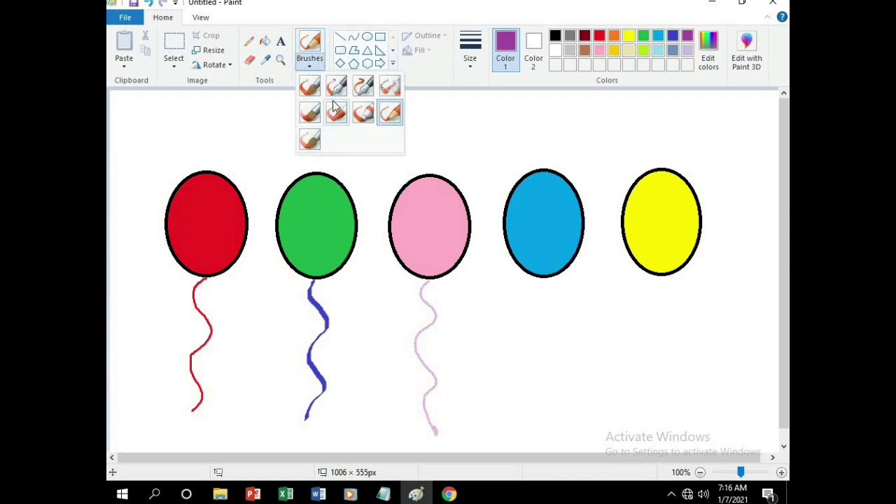
left_click(389, 85)
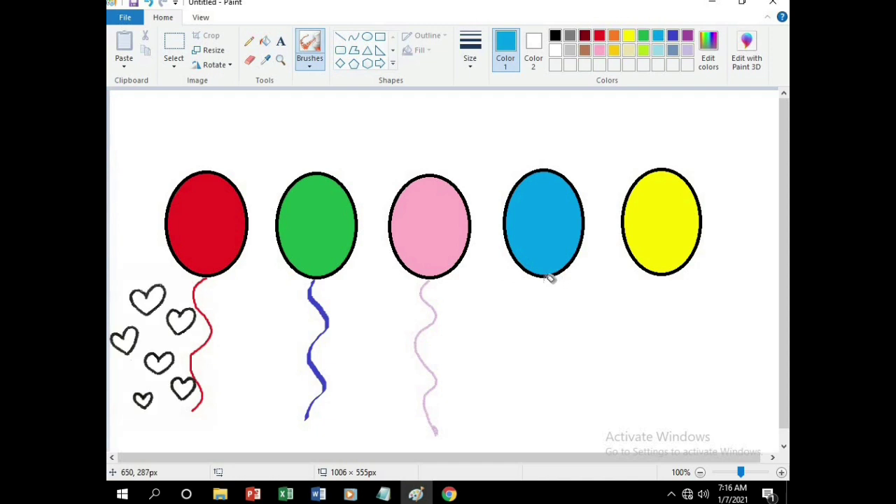
mouse_move(543, 280)
left_mouse_down()
mouse_move(534, 363)
mouse_move(569, 413)
left_mouse_up()
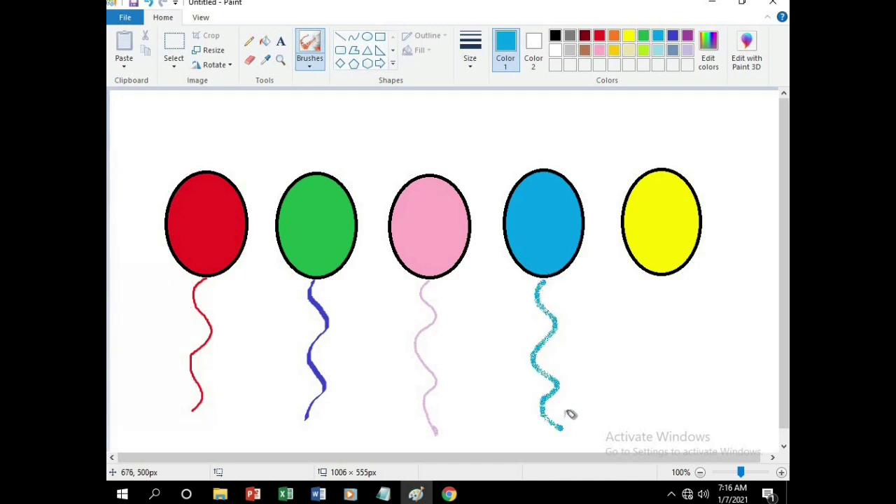
left_click(312, 65)
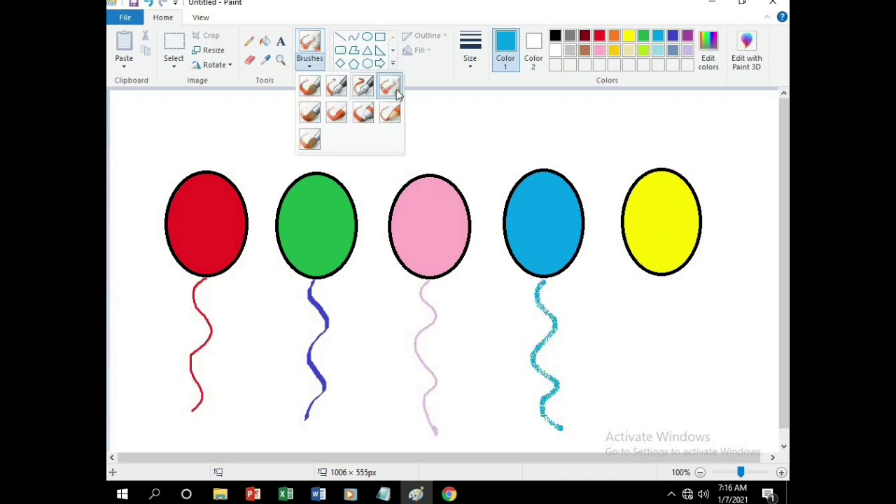
left_click(313, 98)
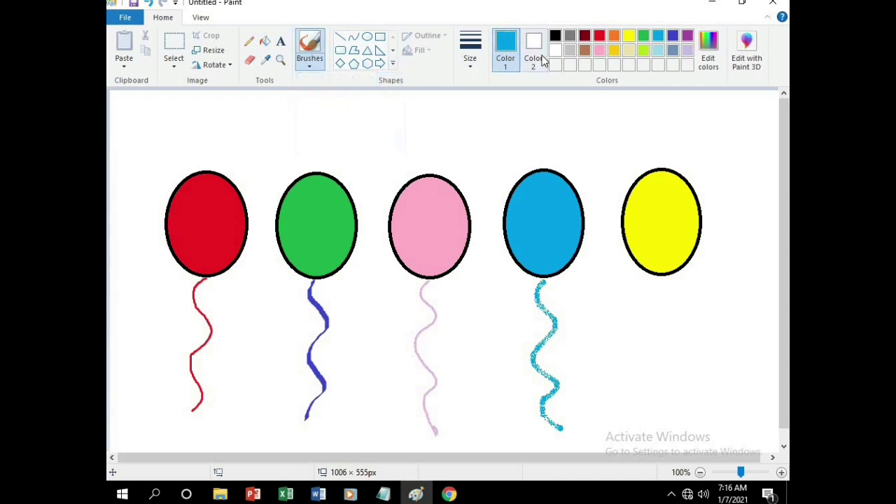
- Draw a dark-red wavy string hanging from the yellow balloon
left_click(584, 36)
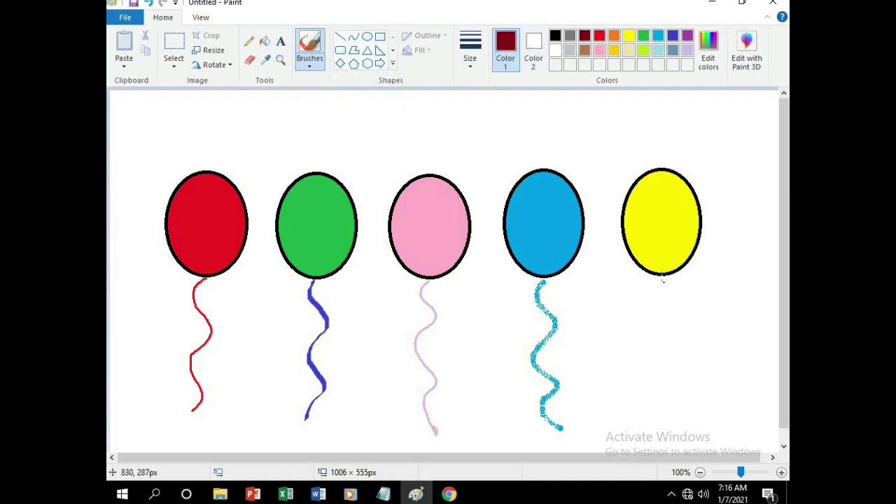
left_click_drag(662, 280, 671, 423)
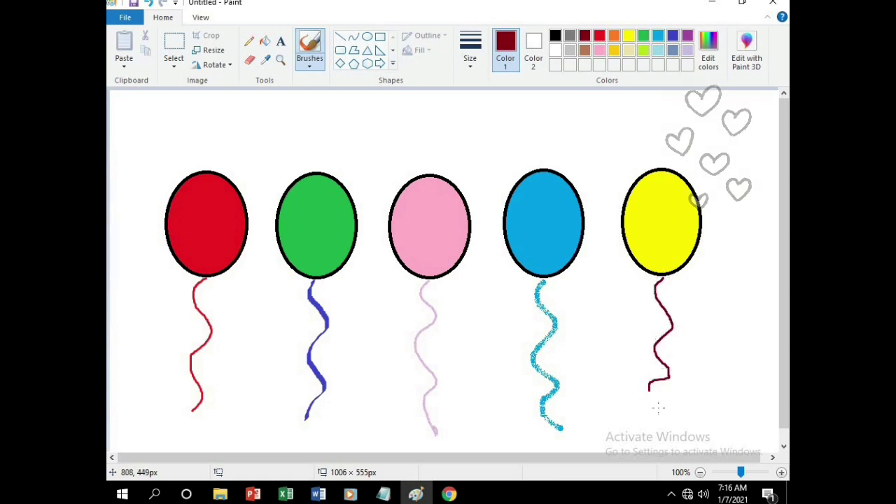